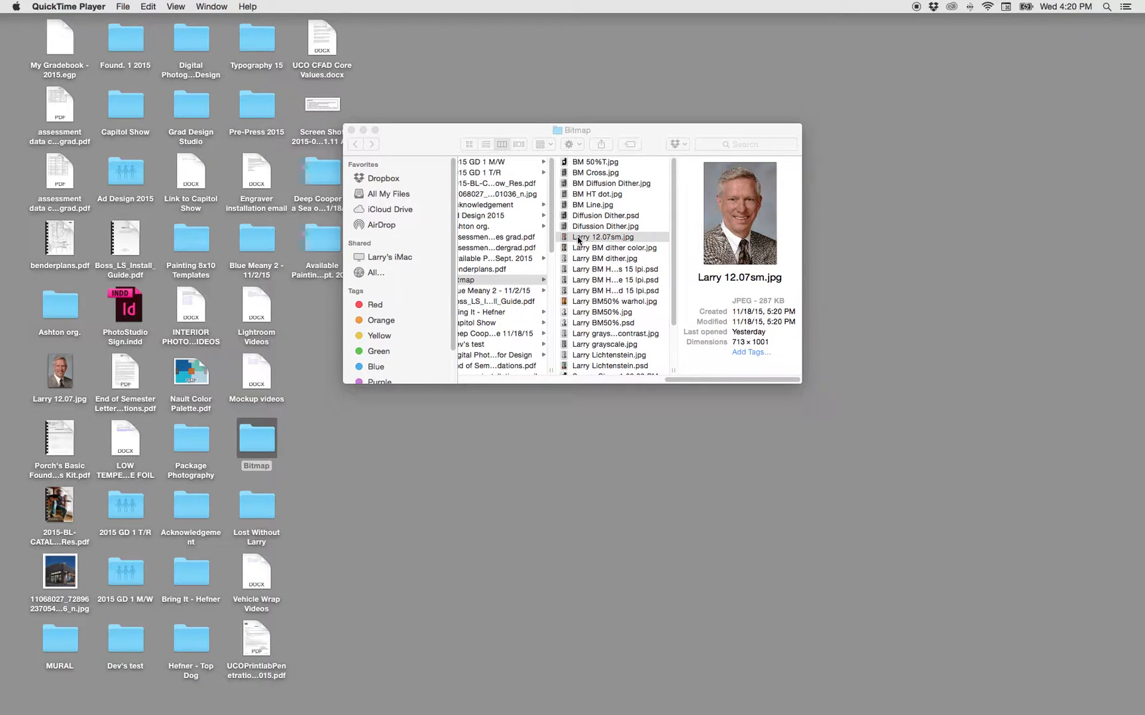
# Open the small color portrait JPEG from the Bitmap folder in Photoshop.
pyautogui.moveTo(579, 240); pyautogui.dragTo(318, 695)
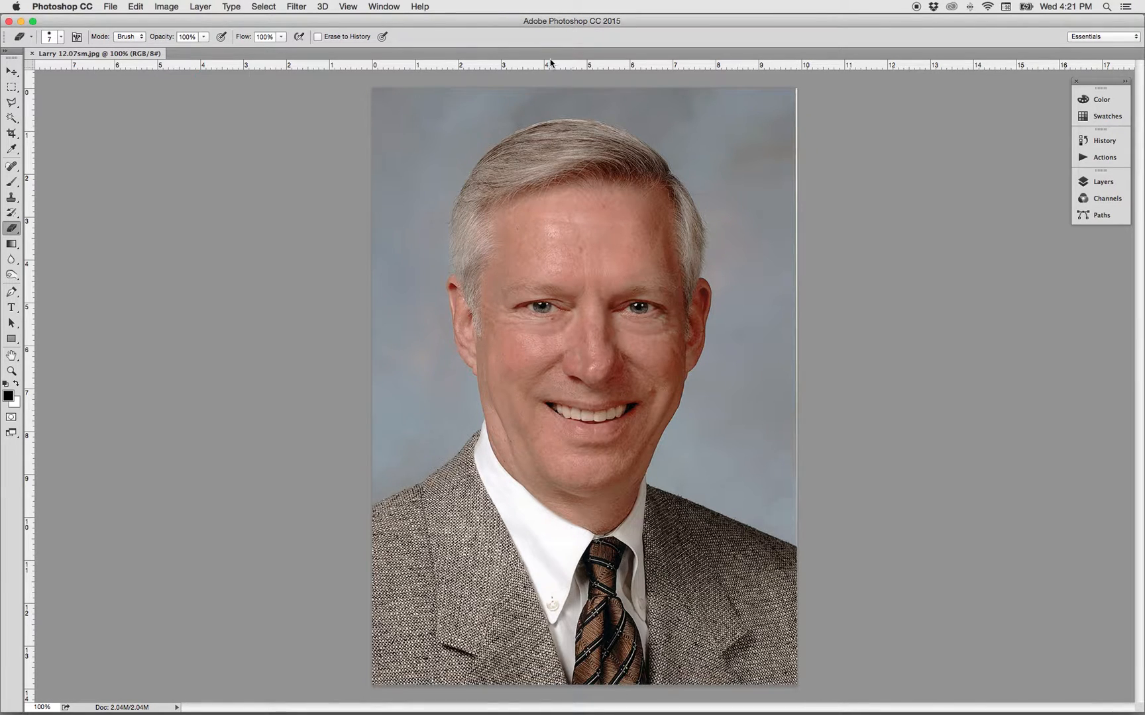
pyautogui.click(166, 8)
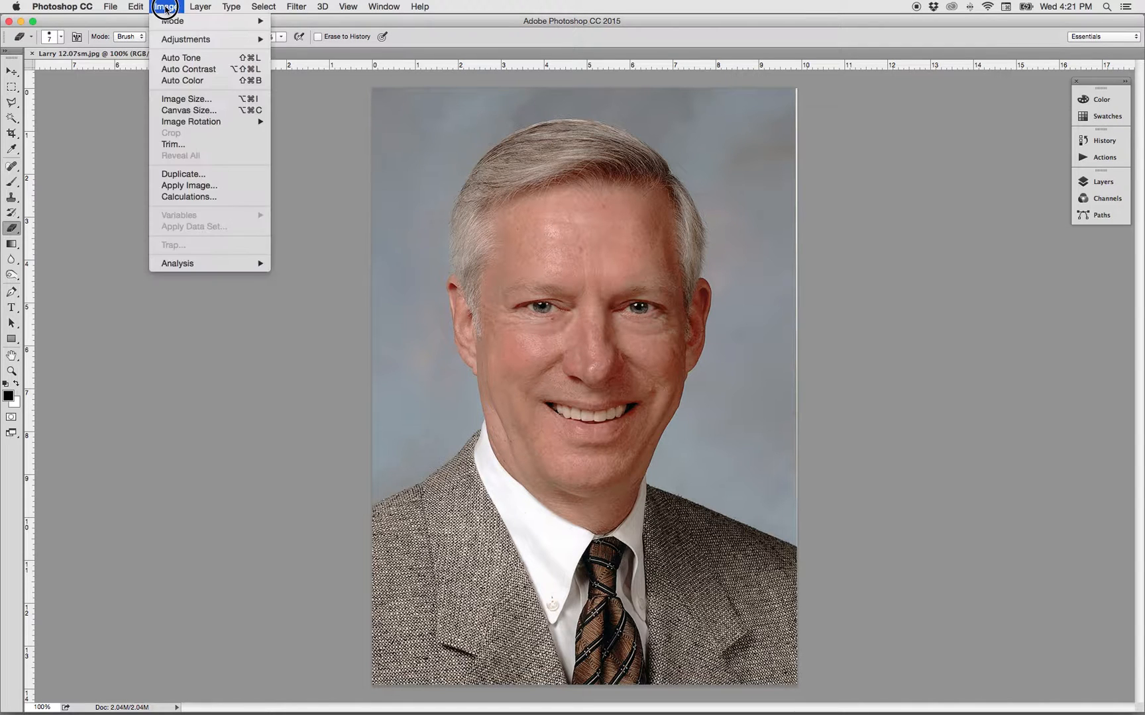
pyautogui.moveTo(165, 21)
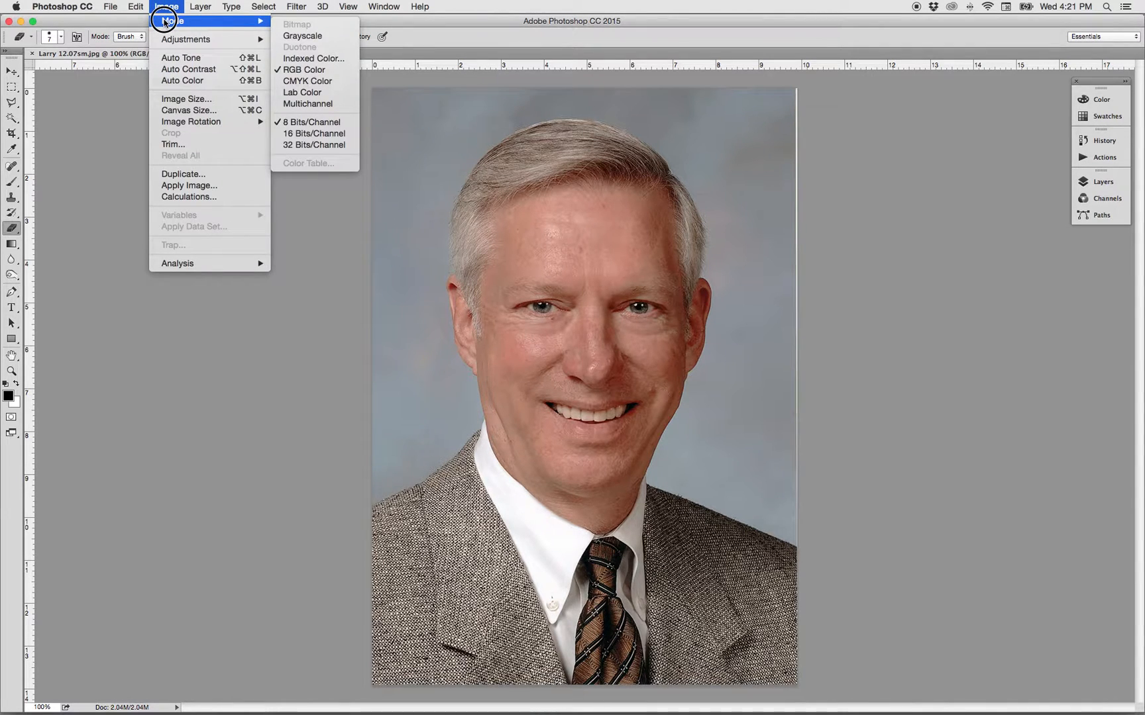
pyautogui.moveTo(211, 9)
pyautogui.click(98, 148)
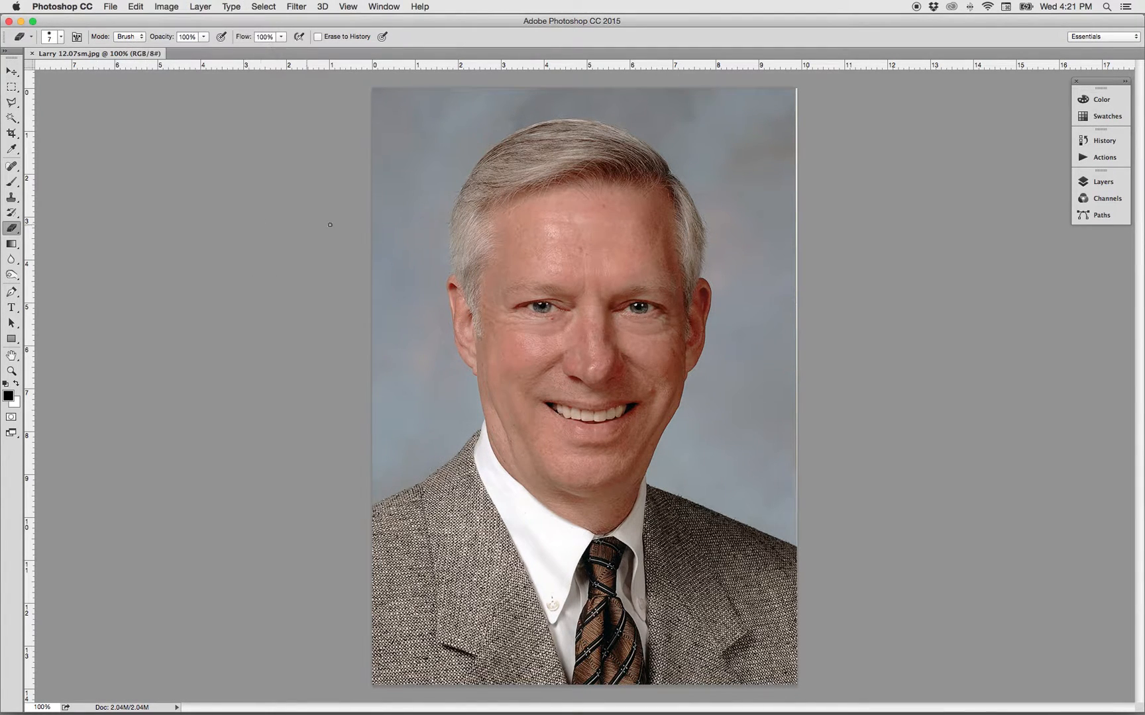
# Run the Custom RGB to Grayscale action on the portrait, accepting its monochrome Channel Mixer settings.
pyautogui.click(1104, 158)
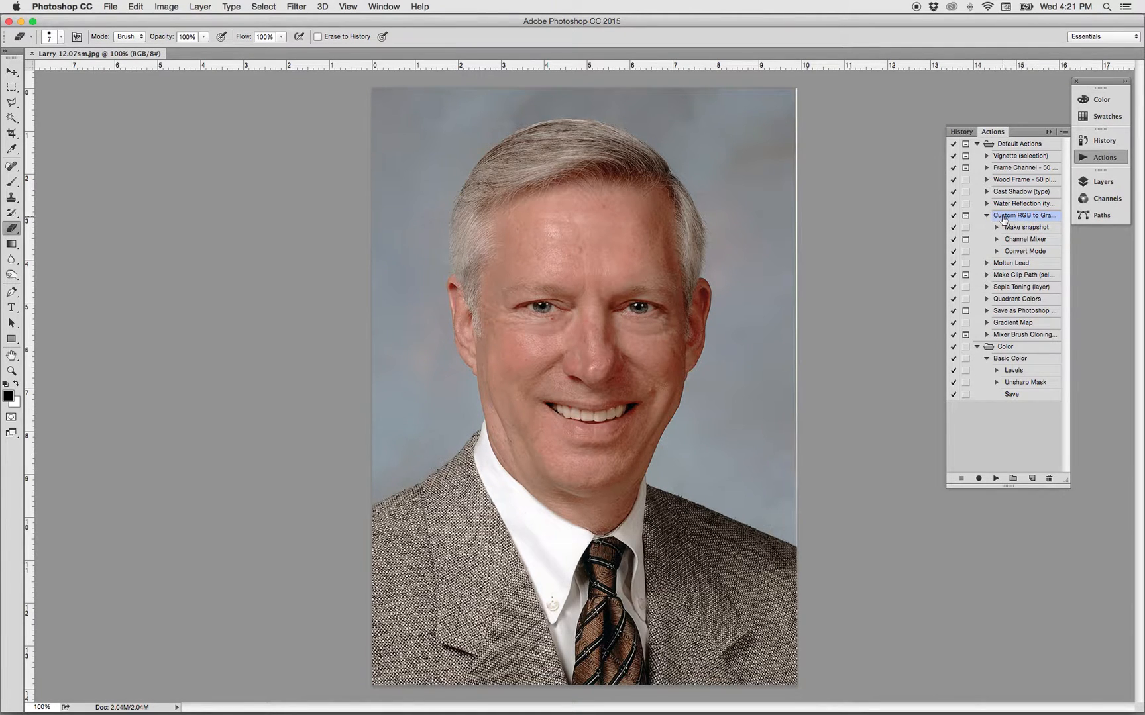
pyautogui.click(995, 479)
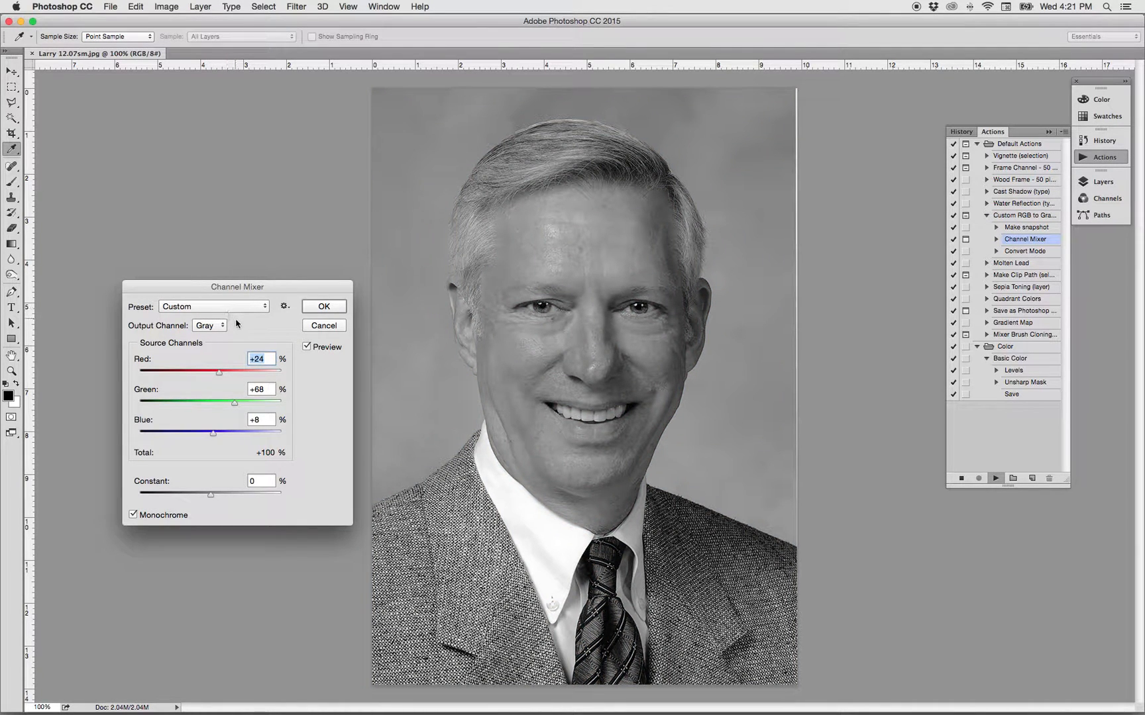
pyautogui.click(327, 306)
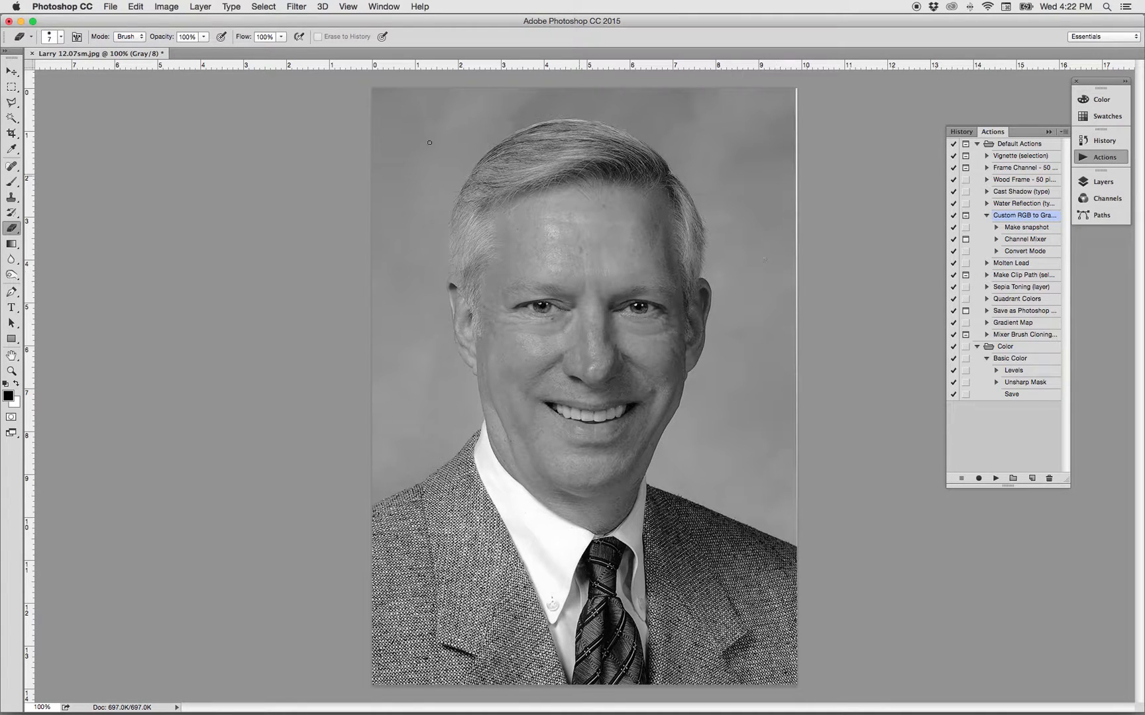
# Apply a Brightness/Contrast adjustment to the grayscale portrait with brightness 50 and contrast 100.
pyautogui.click(169, 9)
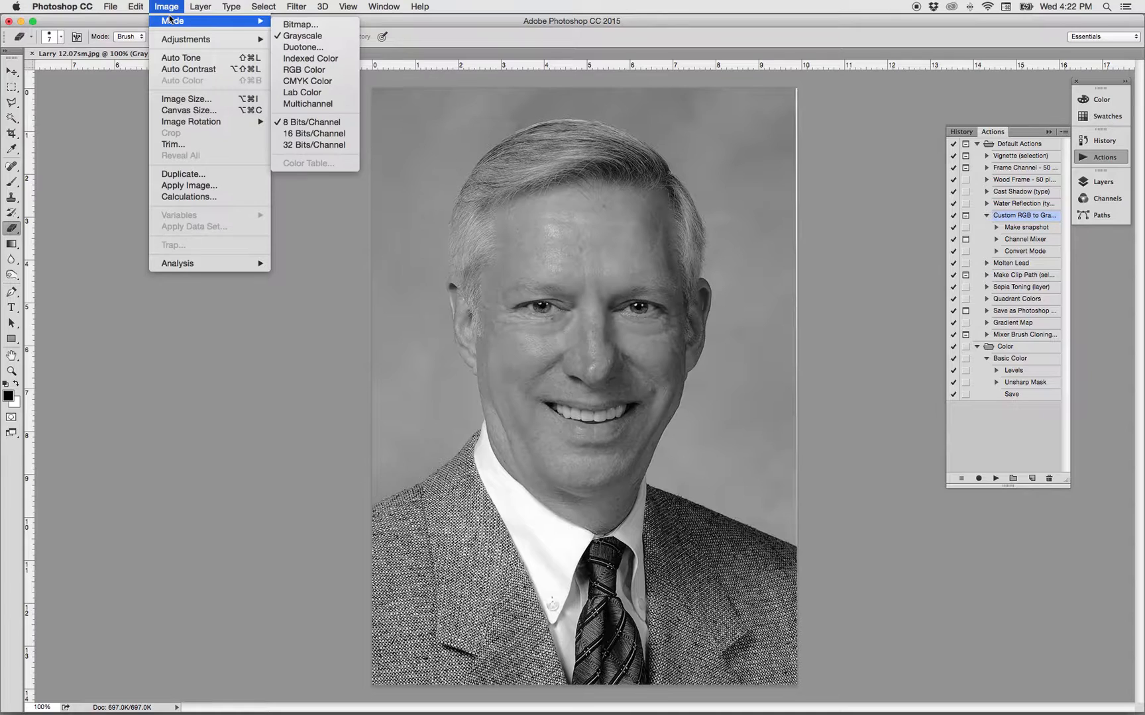
pyautogui.moveTo(170, 39)
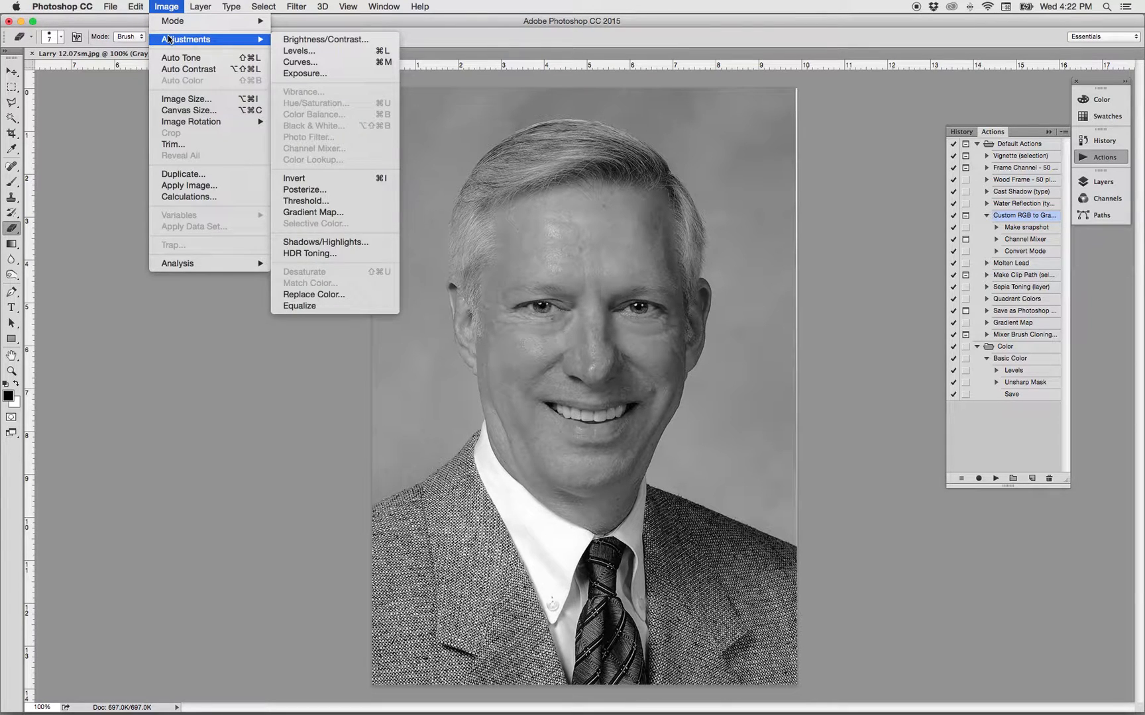
pyautogui.click(288, 40)
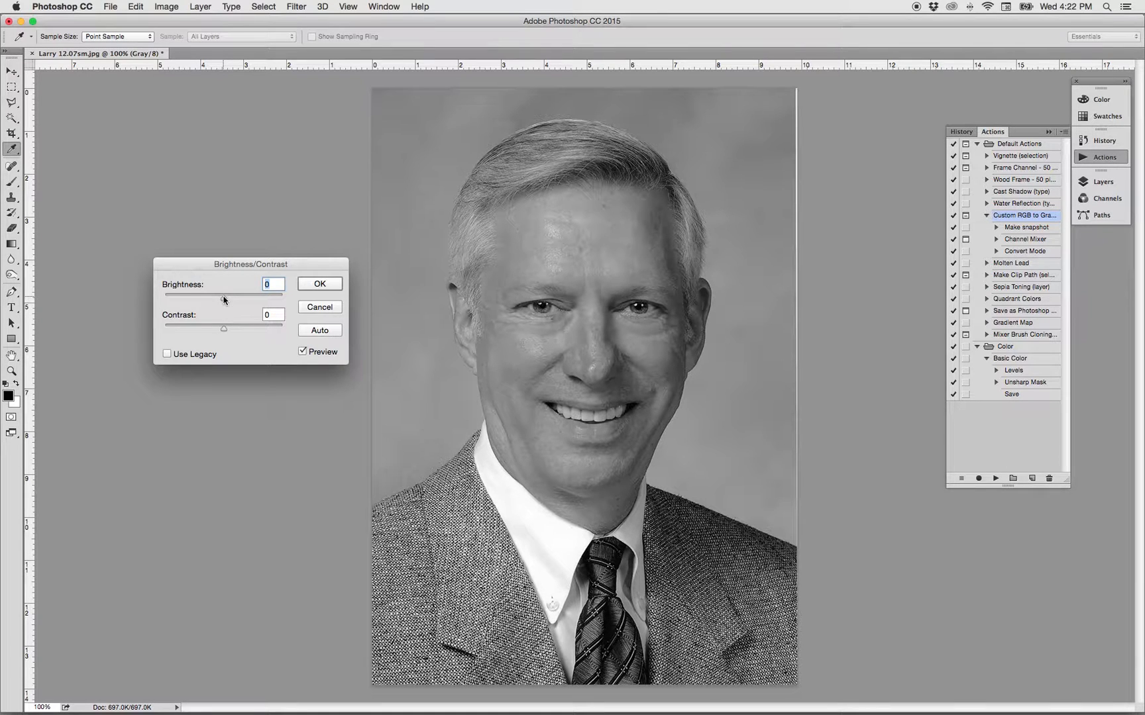
pyautogui.moveTo(224, 299); pyautogui.dragTo(243, 300)
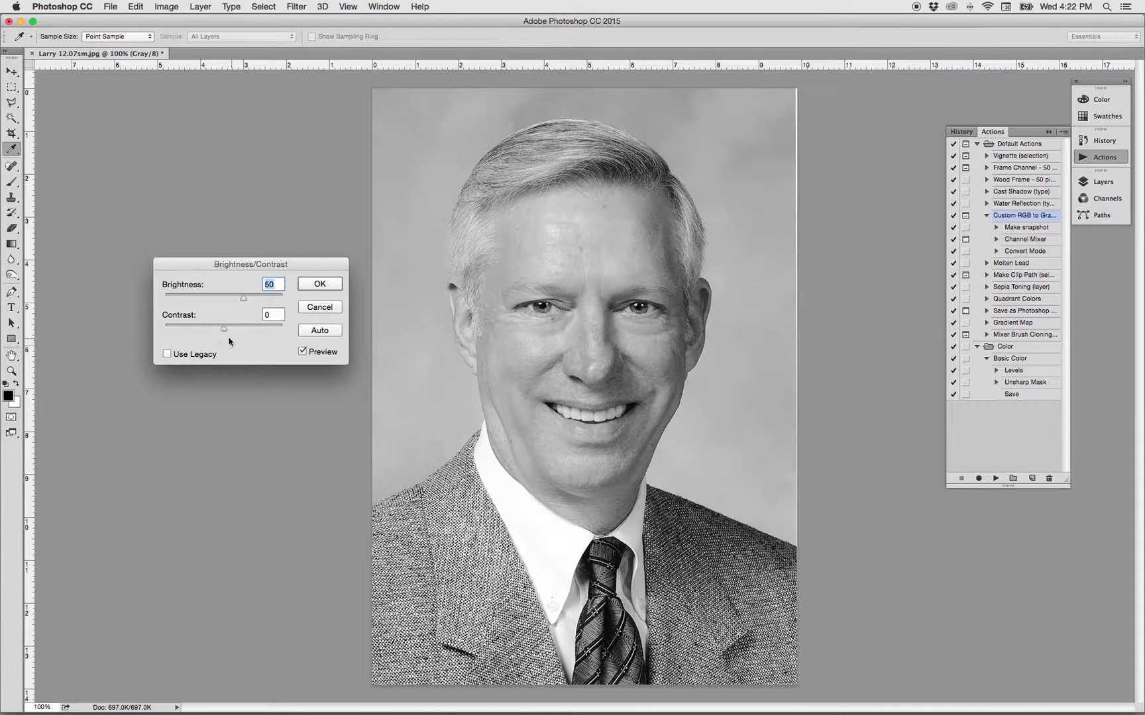
pyautogui.moveTo(223, 329); pyautogui.dragTo(296, 338)
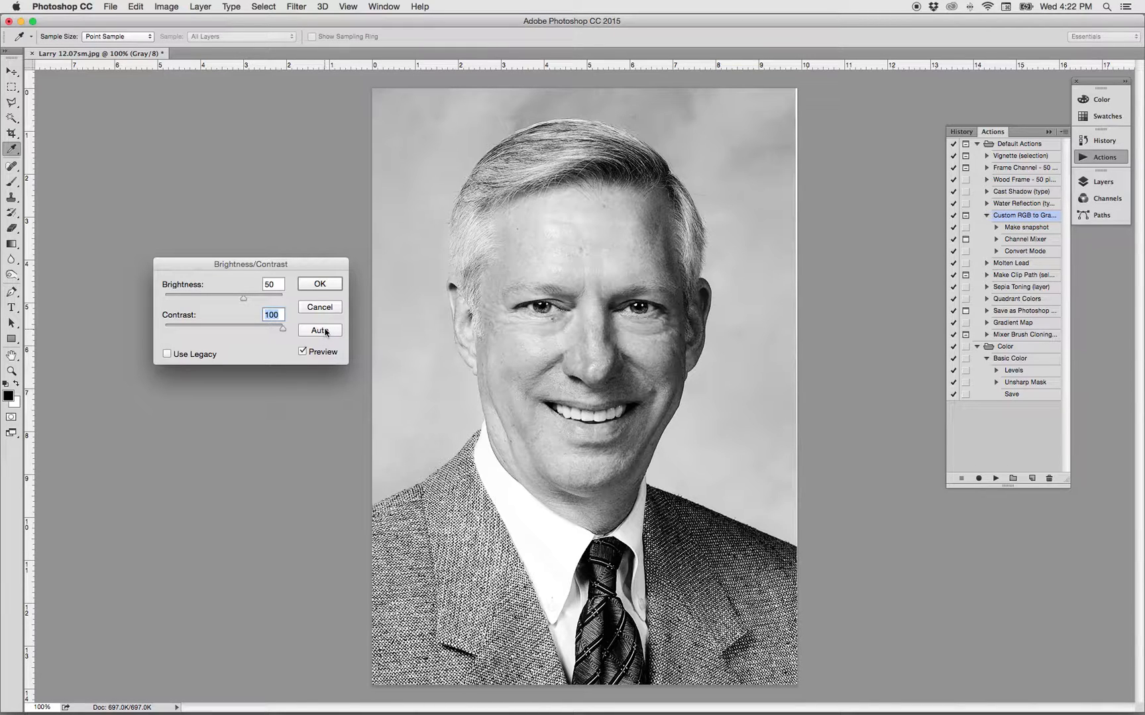
pyautogui.click(331, 284)
pyautogui.press('e')
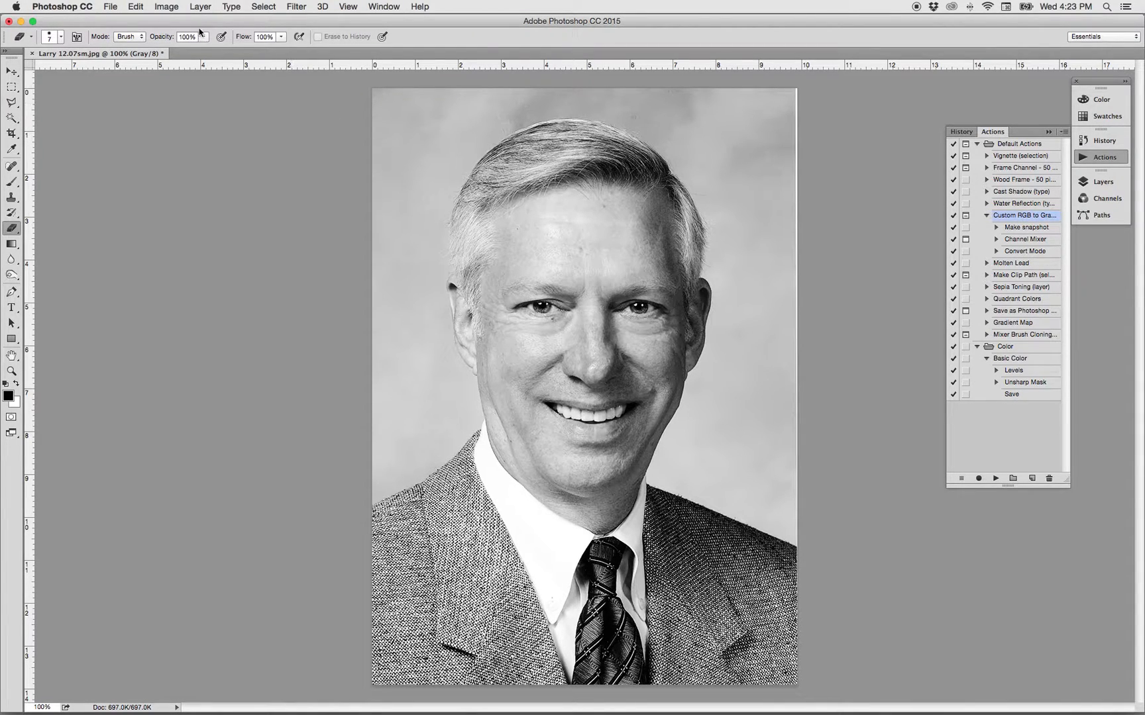
# Convert the grayscale portrait to a bitmap at 72 pixels/inch using the 50% Threshold method.
pyautogui.click(167, 7)
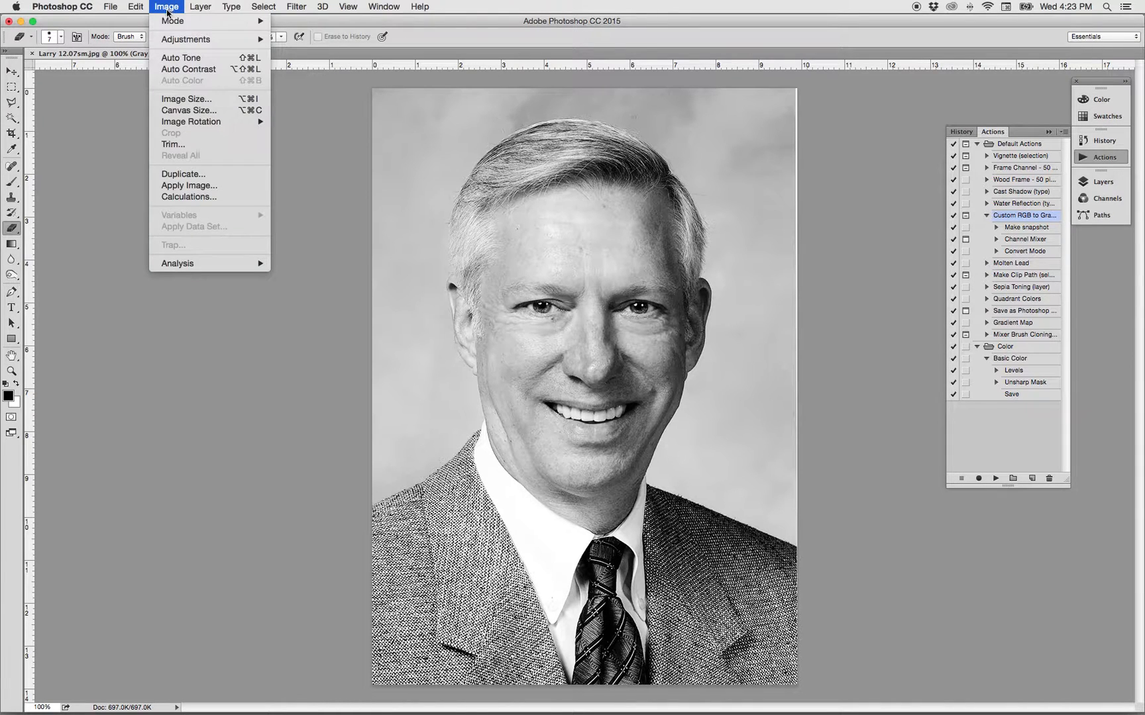
pyautogui.moveTo(167, 22)
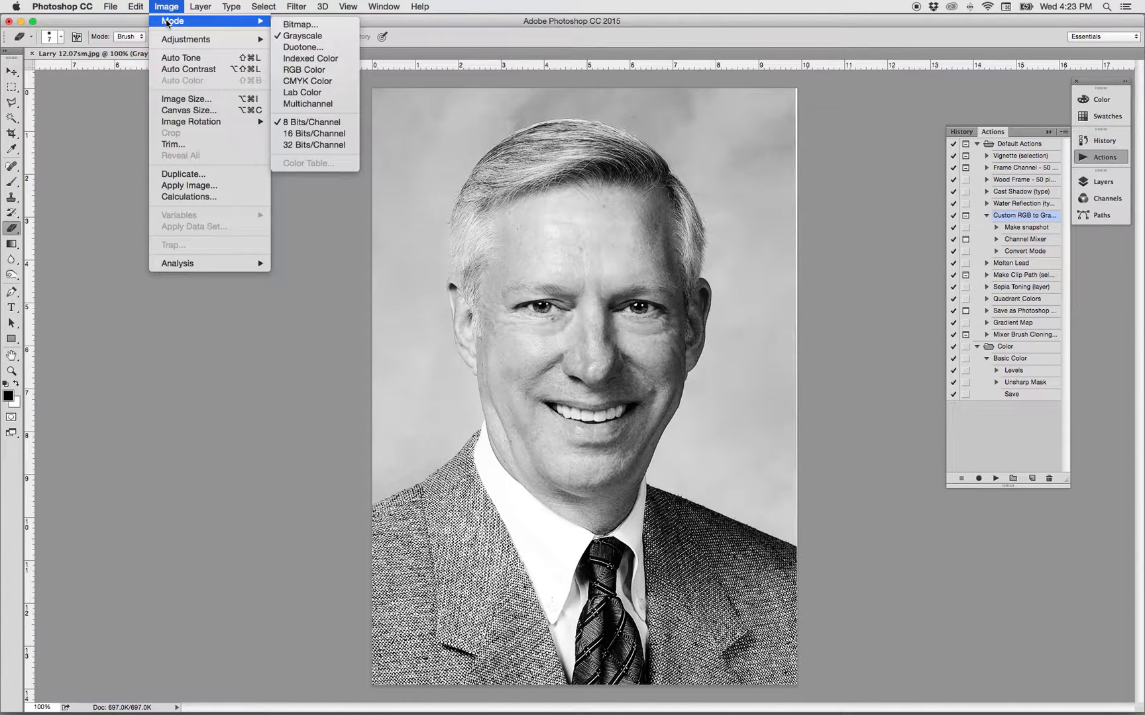
pyautogui.click(296, 27)
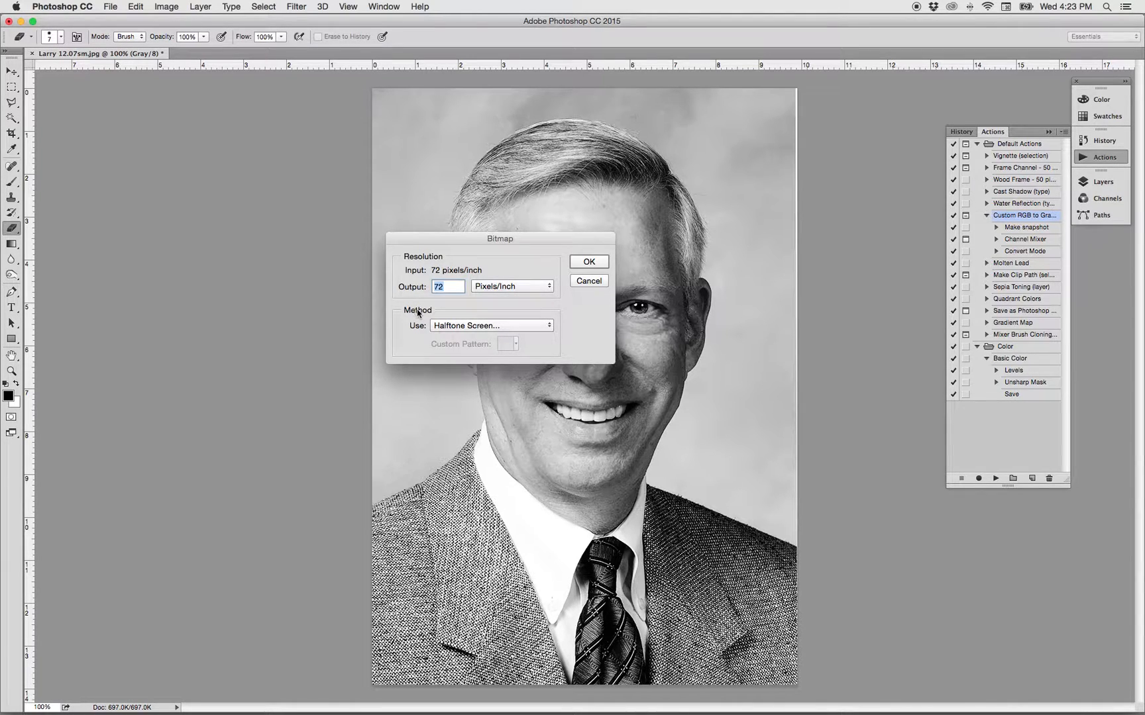
pyautogui.click(548, 327)
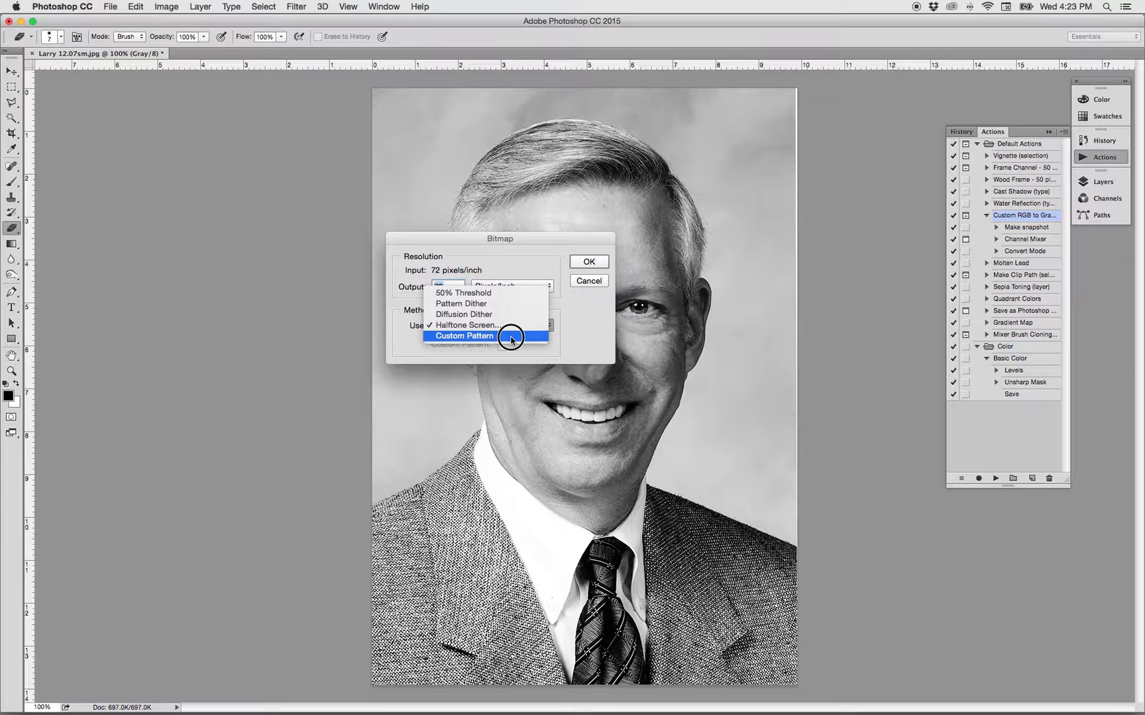
pyautogui.click(508, 294)
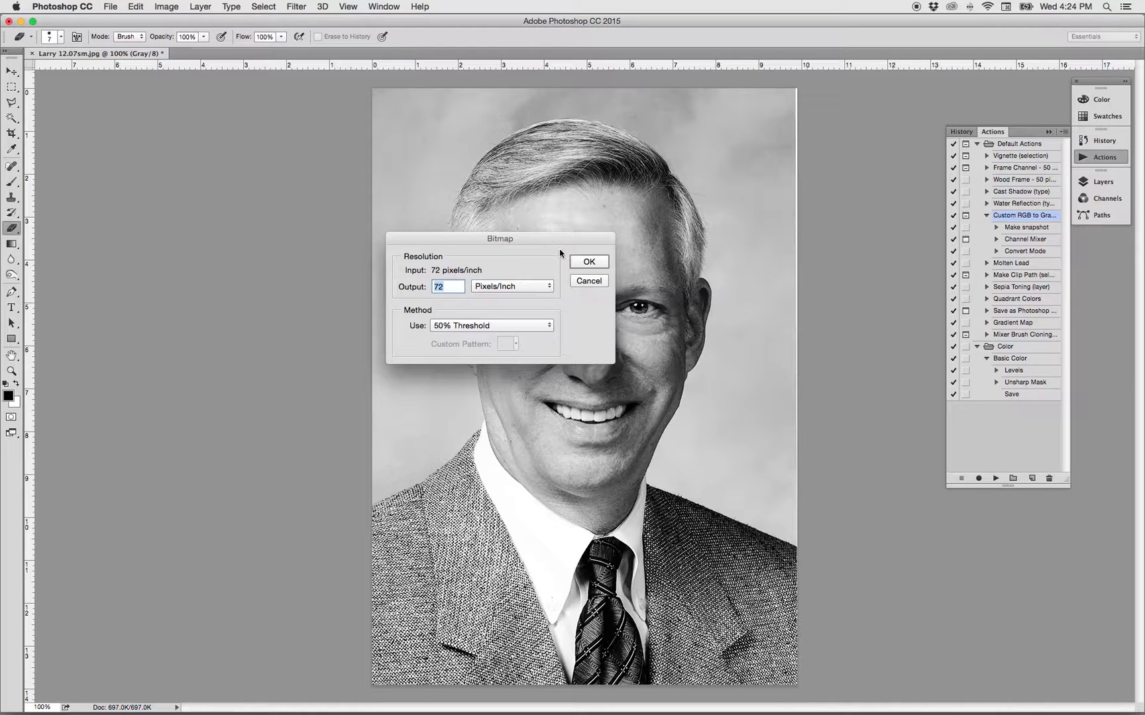
pyautogui.click(588, 265)
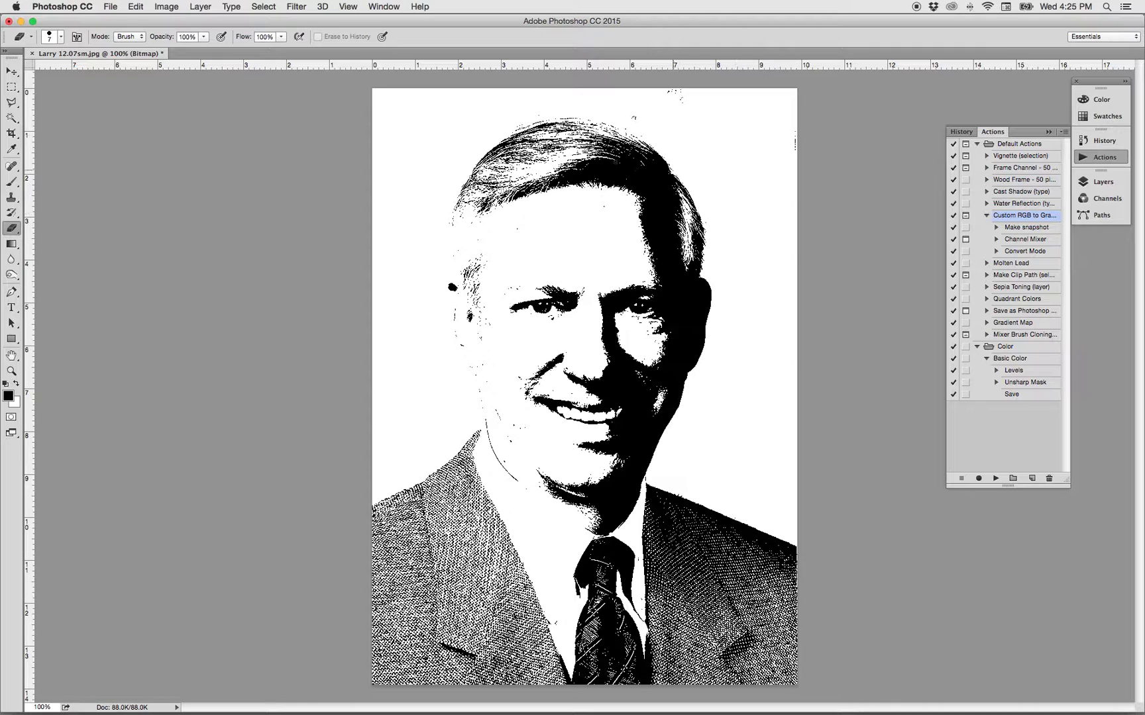
# Set the Eraser to Block mode and erase the stray black specks in the white background around the head.
pyautogui.click(13, 230)
pyautogui.click(143, 37)
pyautogui.click(134, 57)
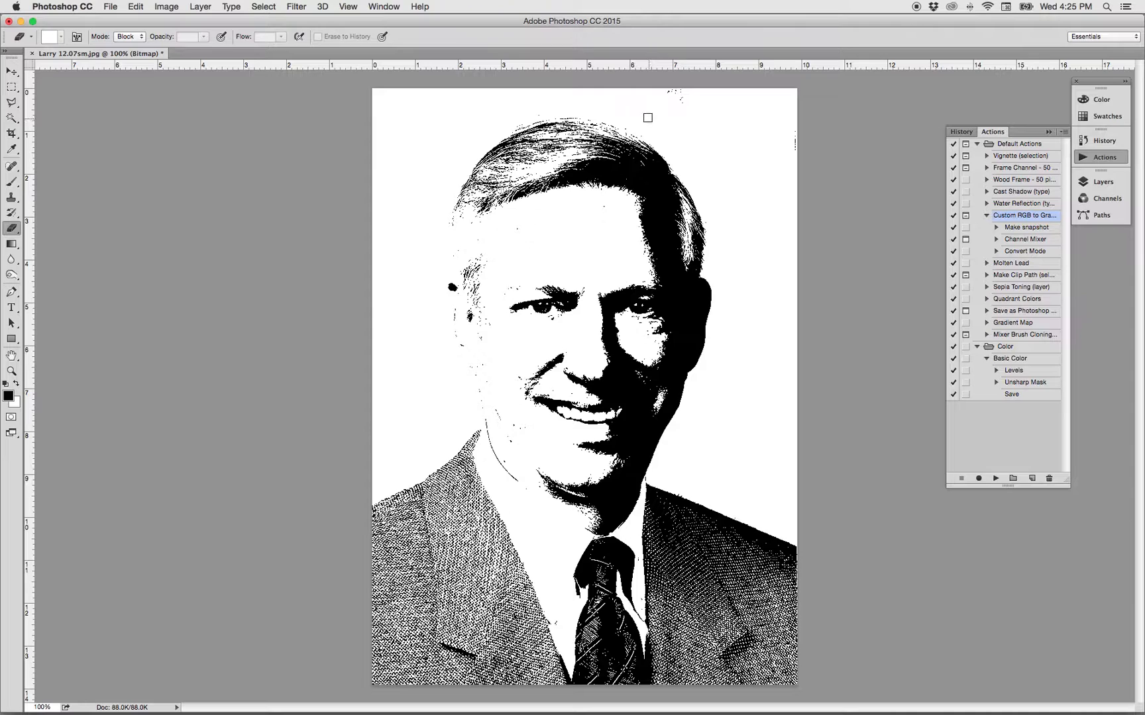
pyautogui.click(608, 99)
pyautogui.moveTo(670, 92); pyautogui.dragTo(683, 101)
pyautogui.moveTo(794, 135); pyautogui.dragTo(795, 182)
pyautogui.click(392, 197)
pyautogui.moveTo(400, 444); pyautogui.dragTo(391, 420)
# Return to the Brightness/Contrast history state and convert the portrait to a 72 pixels/inch bitmap using Pattern Dither.
pyautogui.click(962, 132)
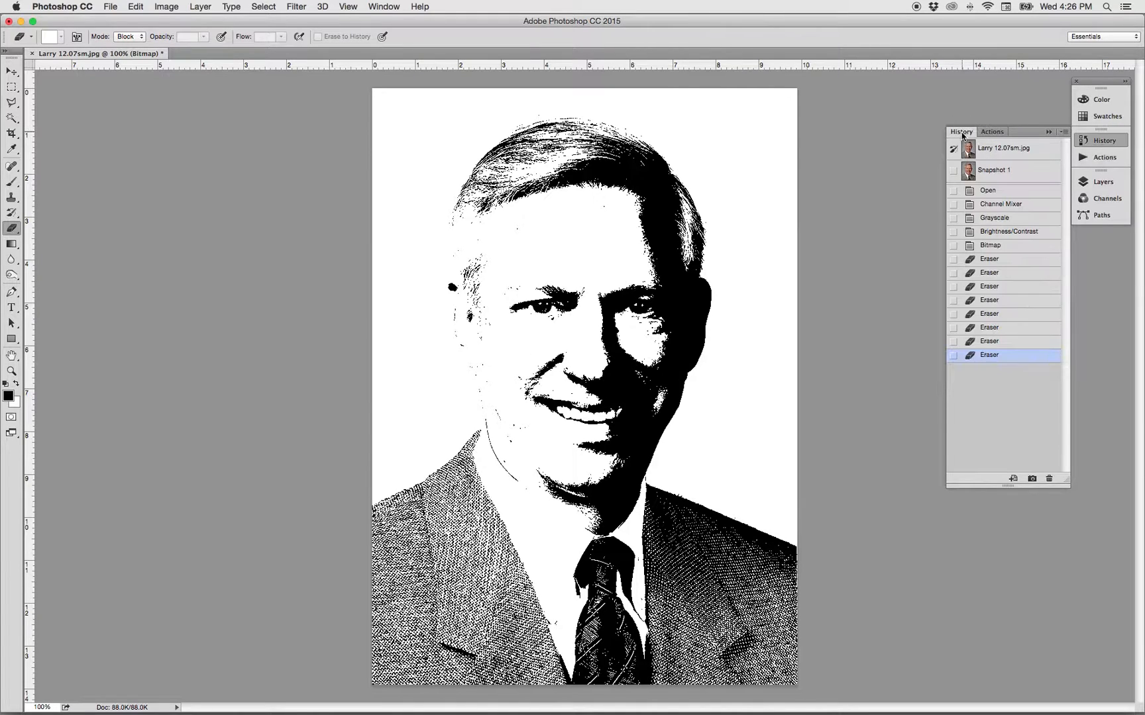
pyautogui.click(994, 235)
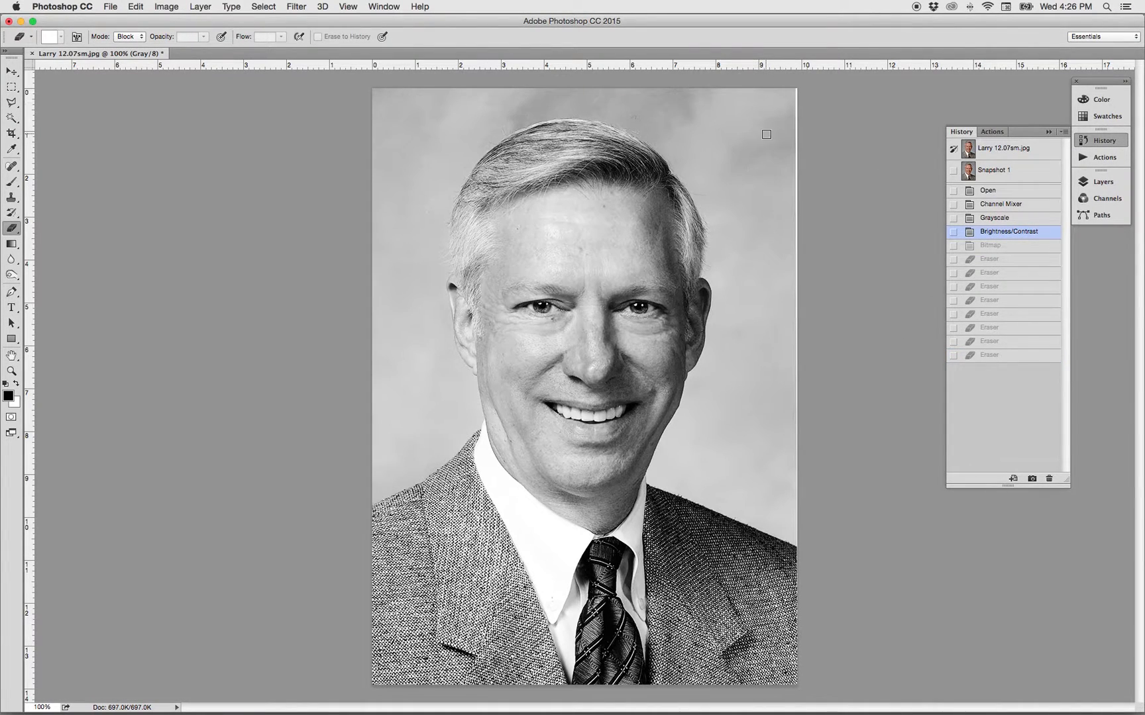
pyautogui.click(171, 8)
pyautogui.moveTo(171, 22)
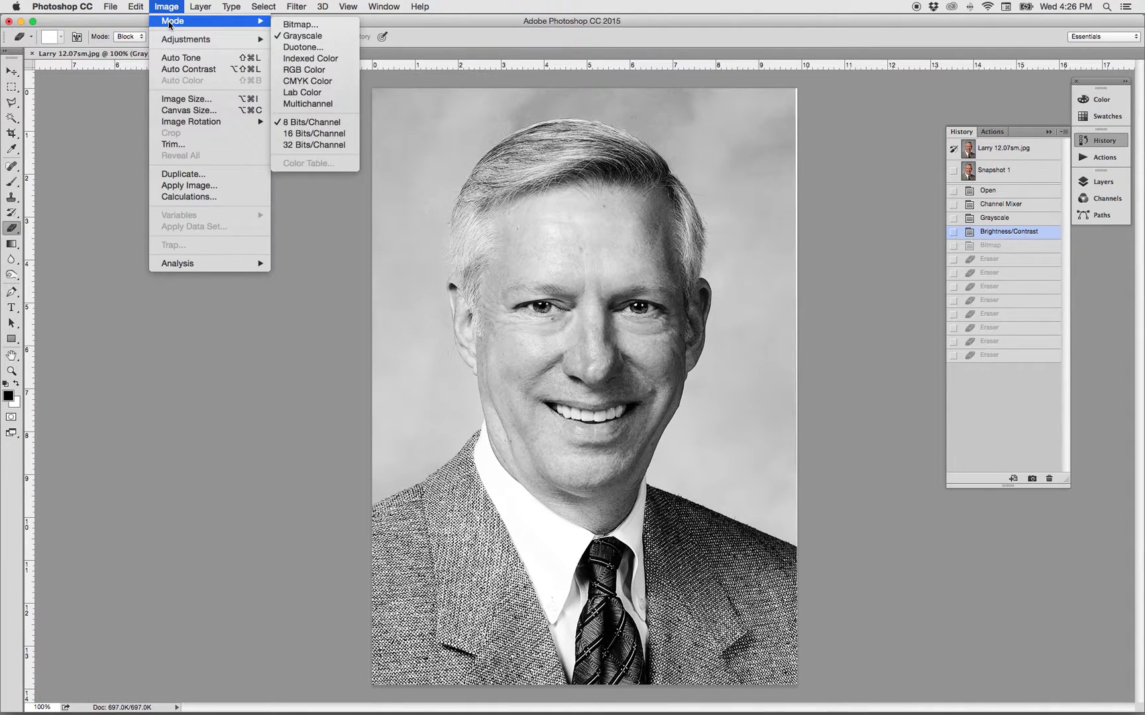
pyautogui.click(297, 26)
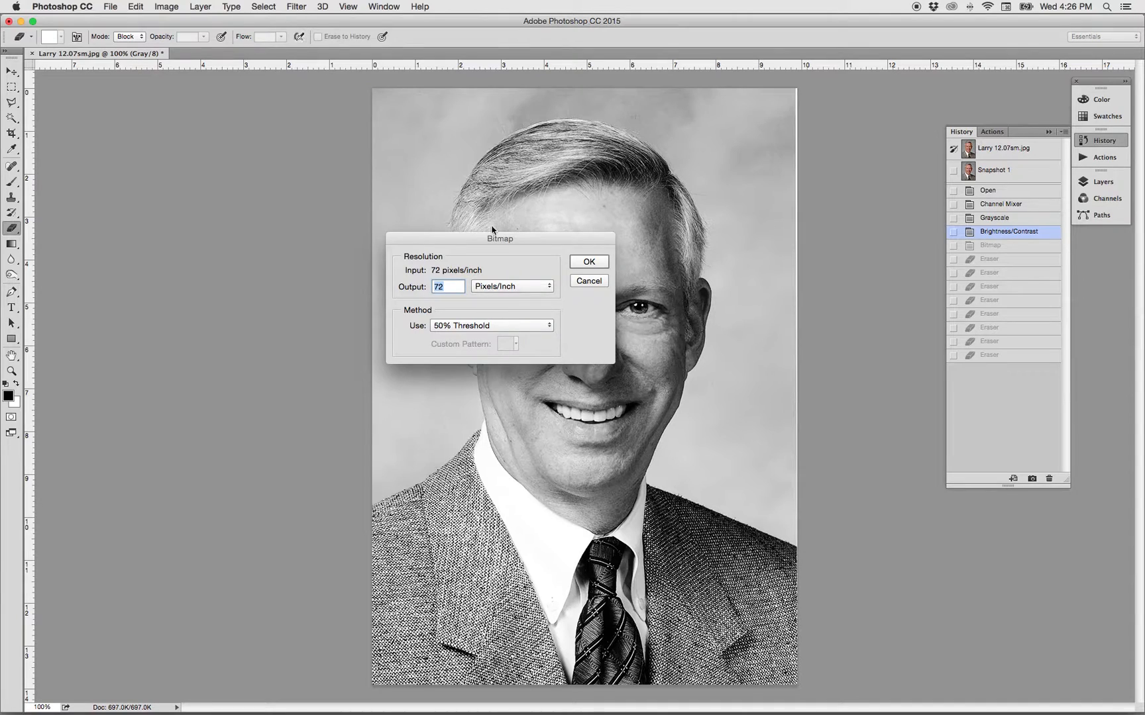
pyautogui.click(549, 328)
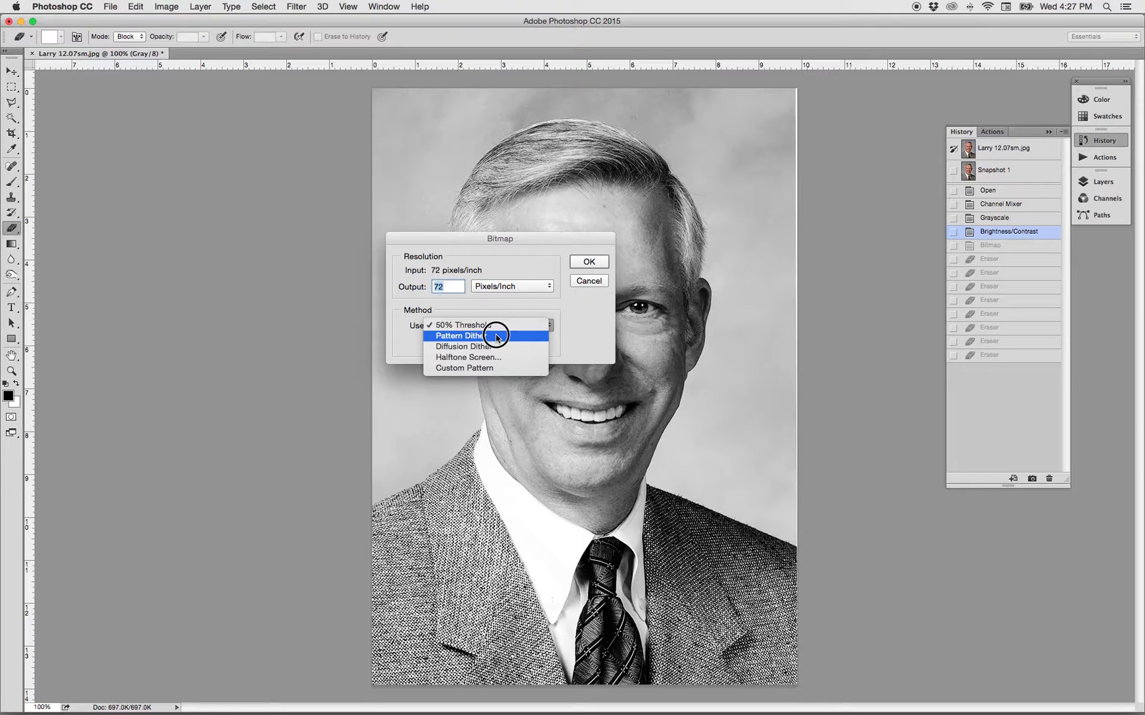
pyautogui.click(497, 337)
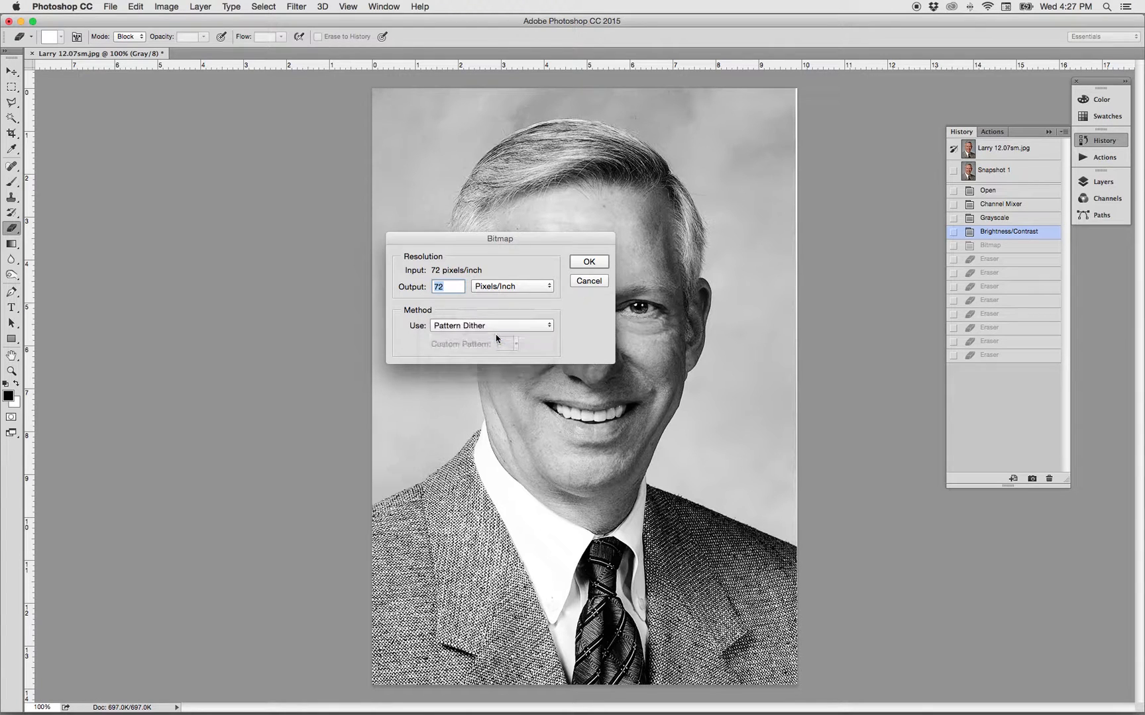
pyautogui.click(591, 262)
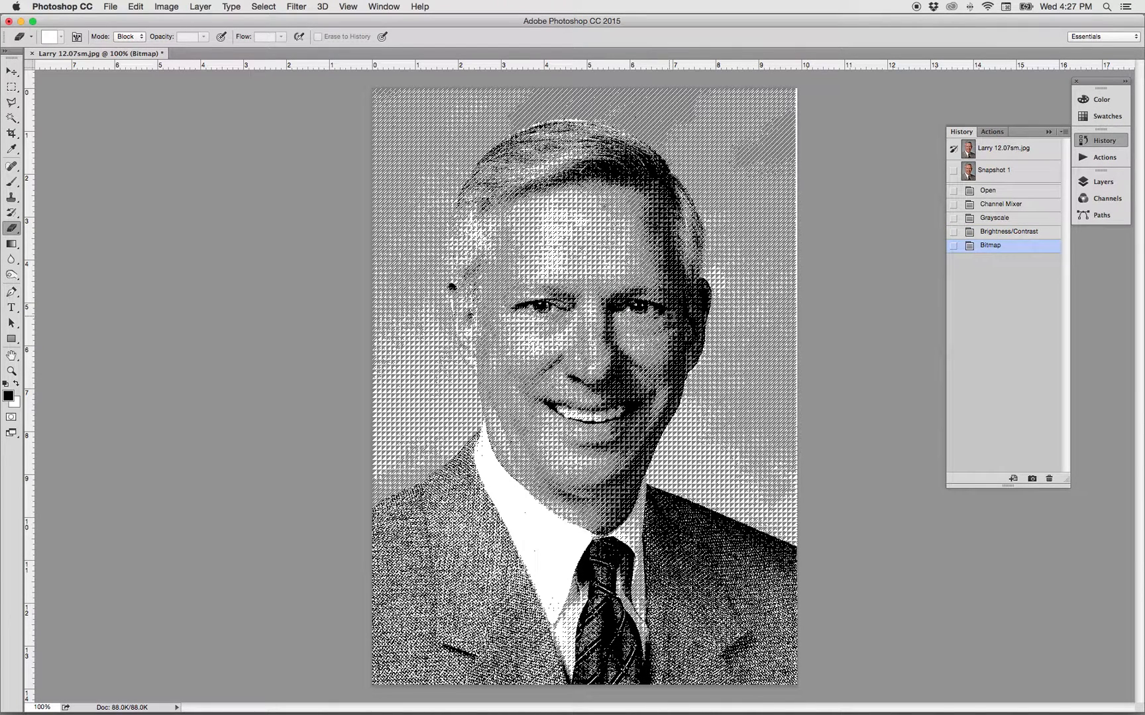
# Inspect the dither pattern on the face up close and undo the Pattern Dither conversion.
pyautogui.press('super+equal')
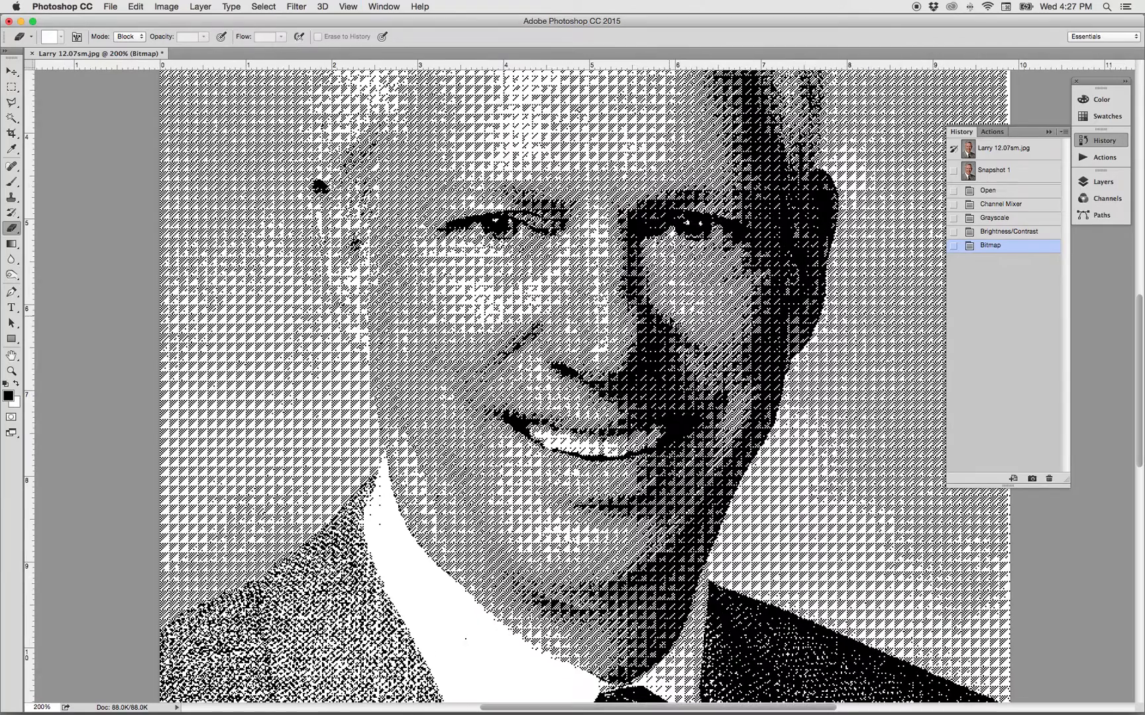
pyautogui.press('super+equal')
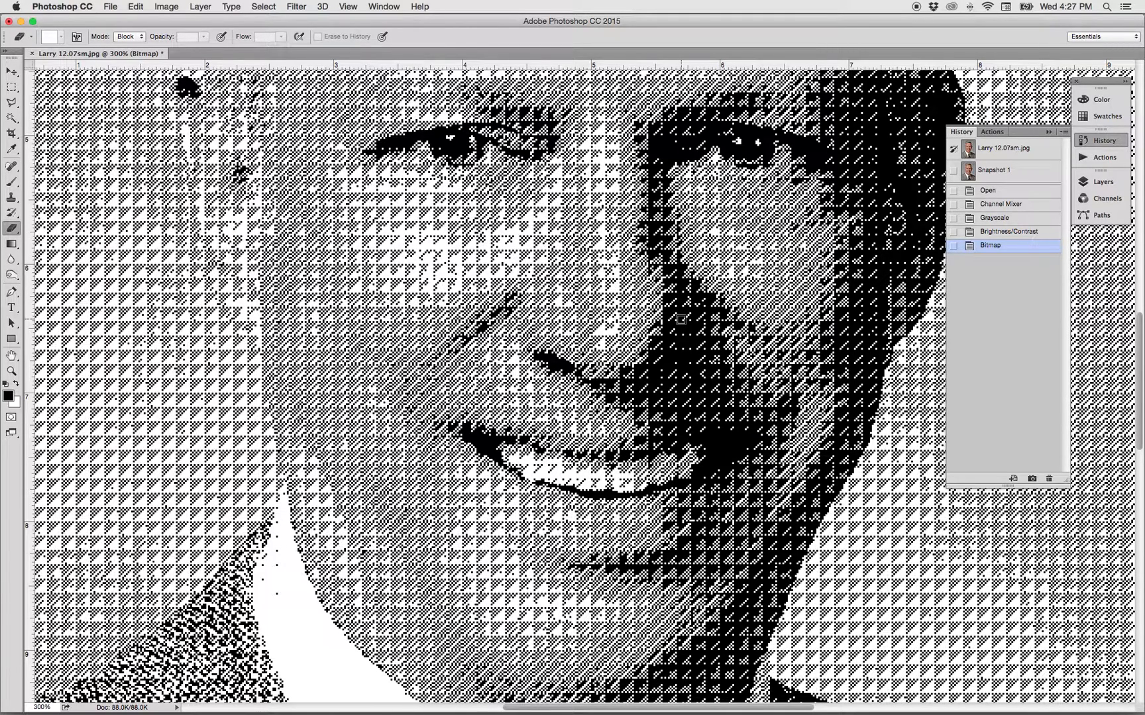
pyautogui.press('super+minus')
pyautogui.press('super+minus')
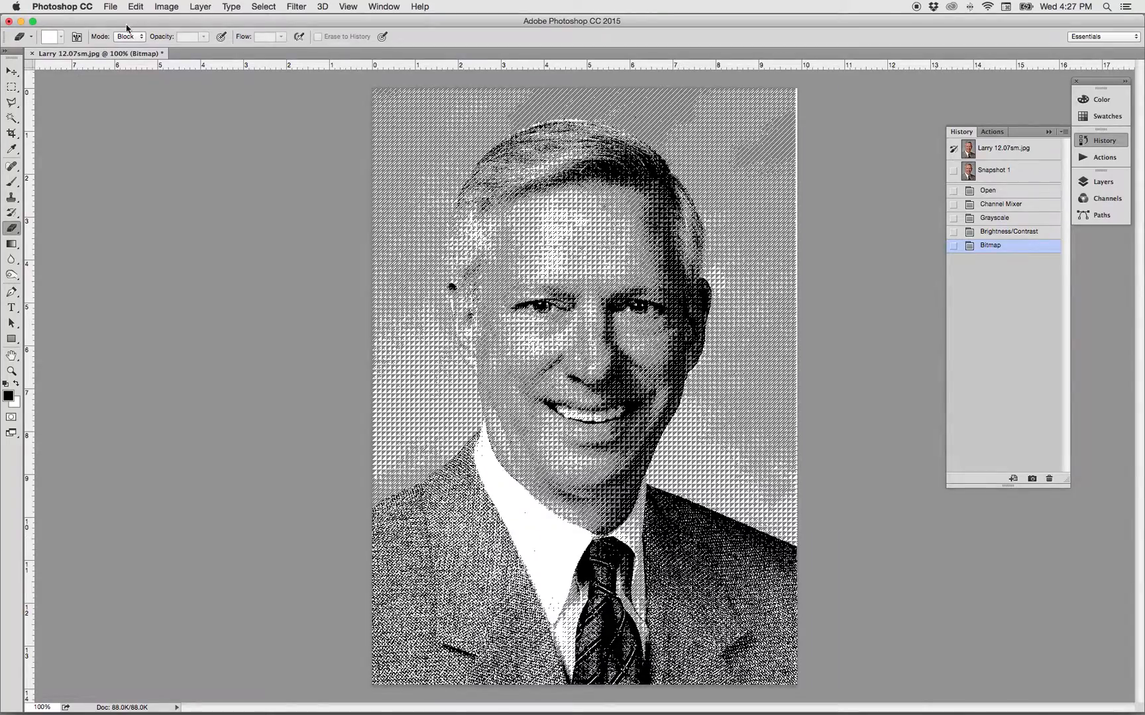
pyautogui.press('super+alt+z')
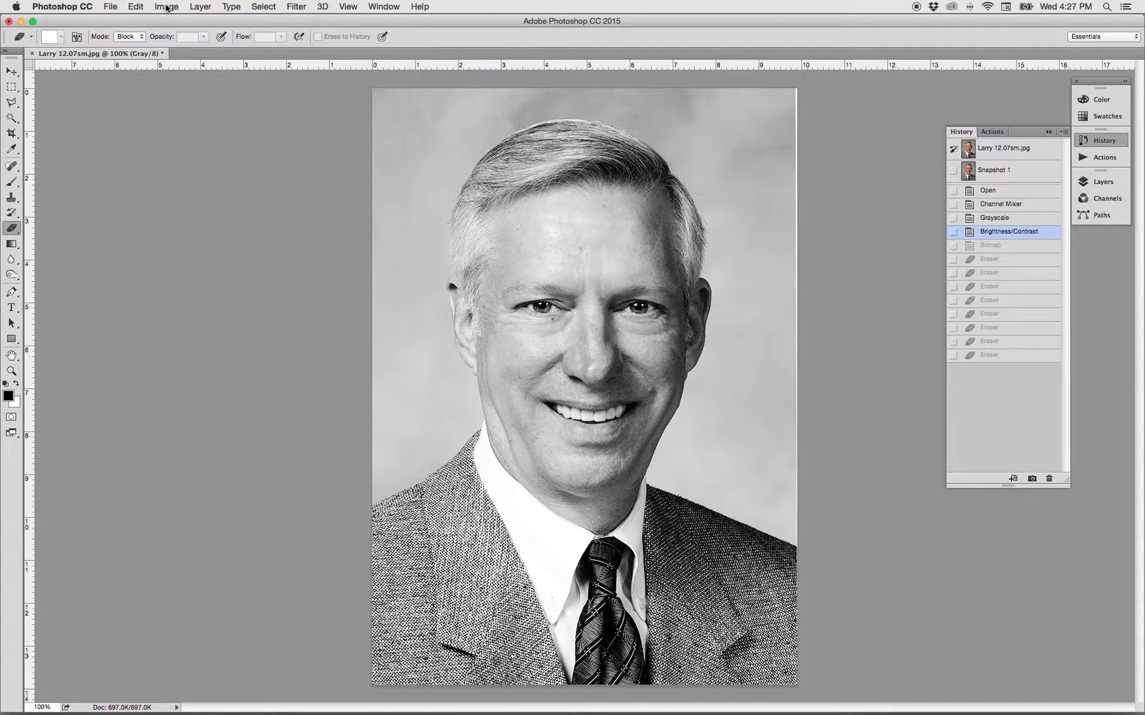
# Convert the grayscale portrait to a 72 pixels/inch bitmap using the Diffusion Dither method.
pyautogui.click(167, 8)
pyautogui.moveTo(165, 24)
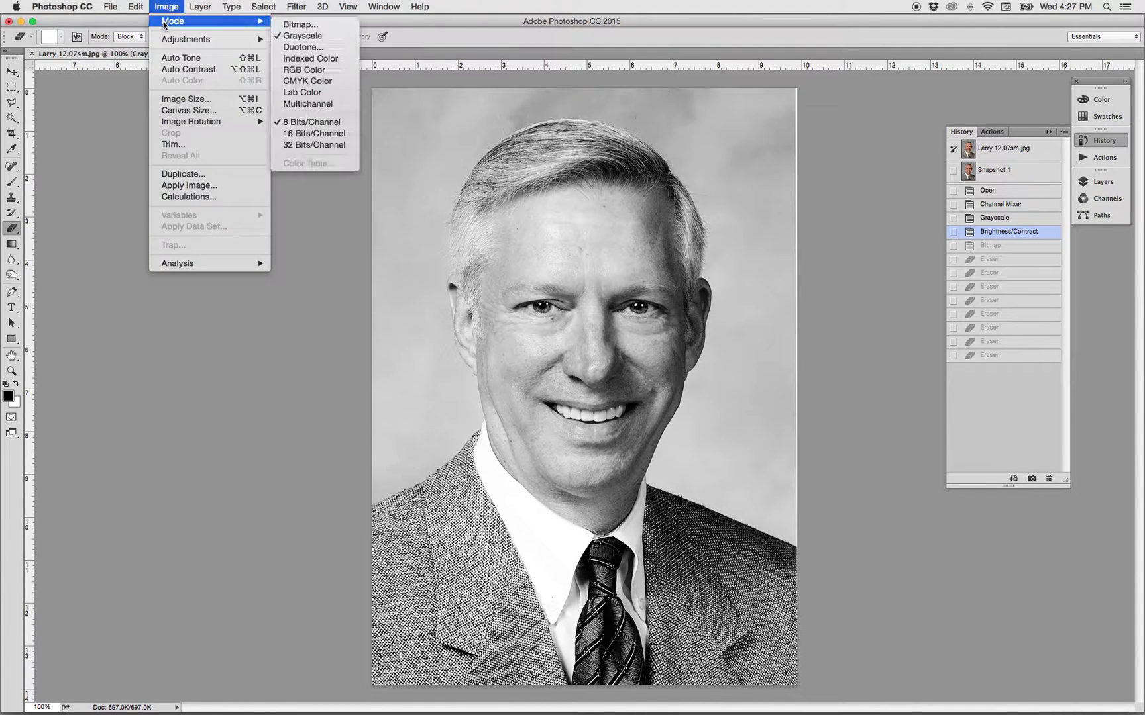
pyautogui.click(292, 25)
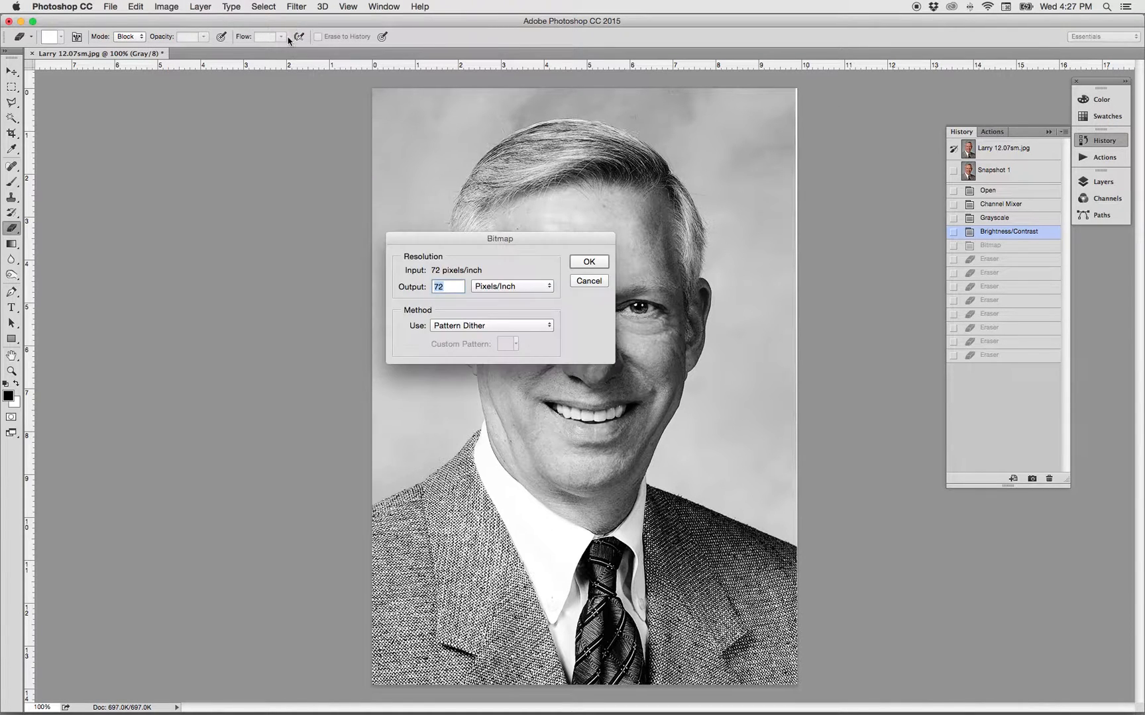
pyautogui.click(549, 326)
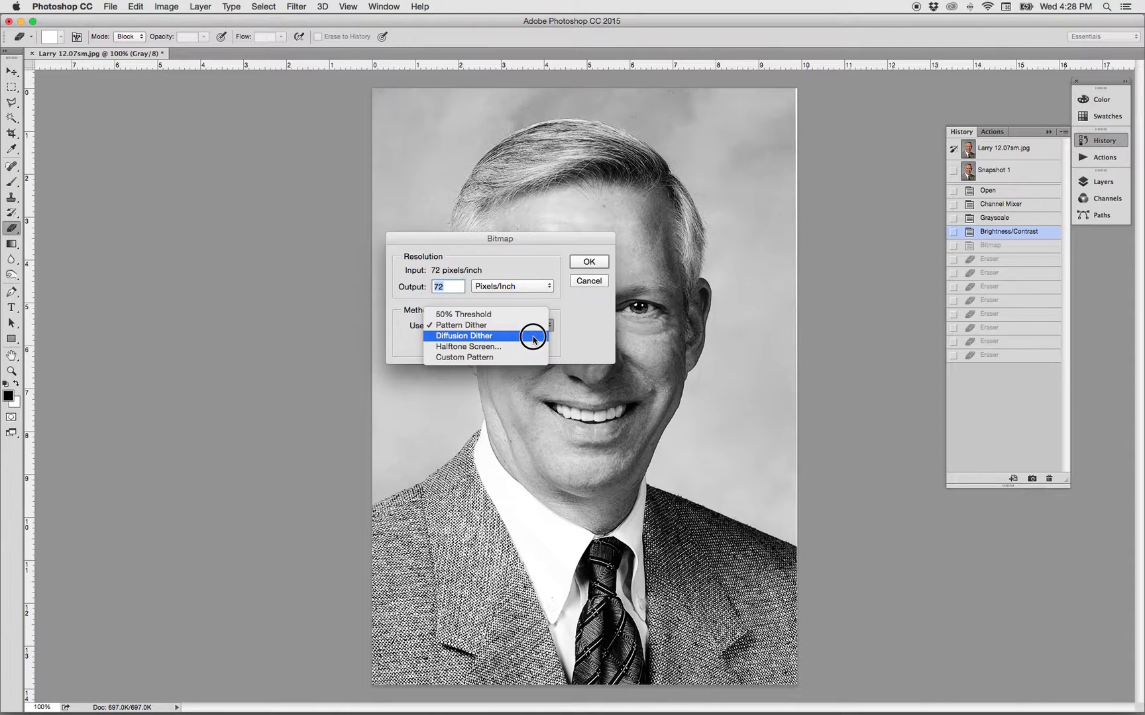
pyautogui.click(534, 339)
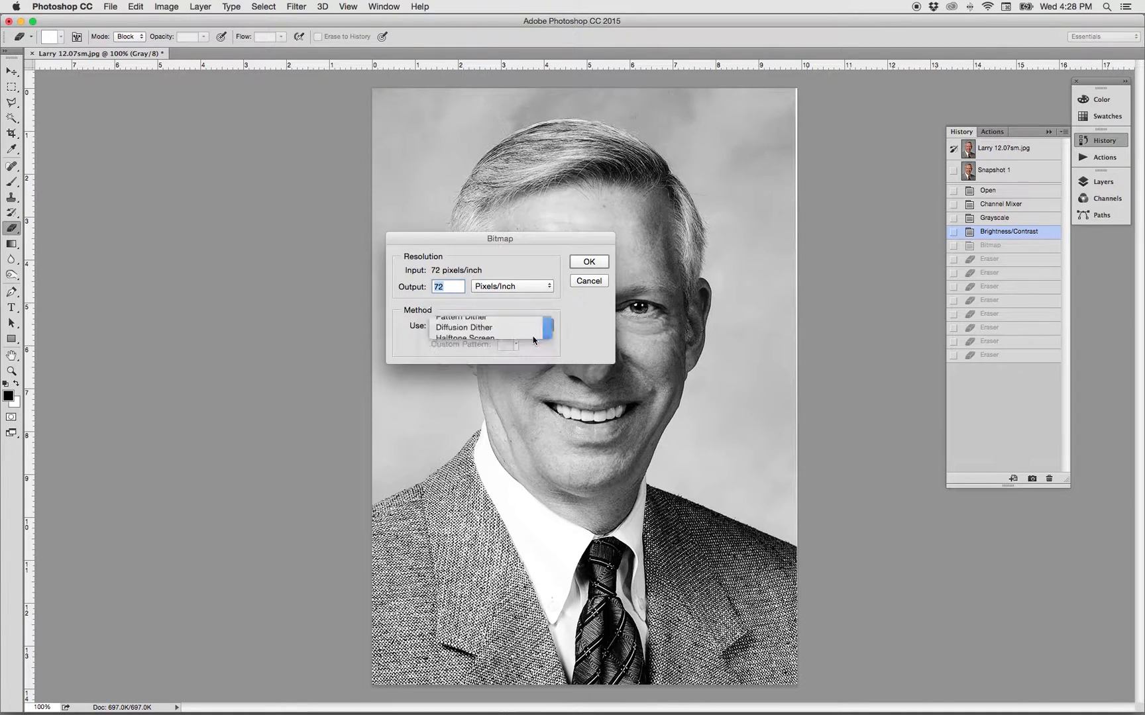
pyautogui.click(592, 263)
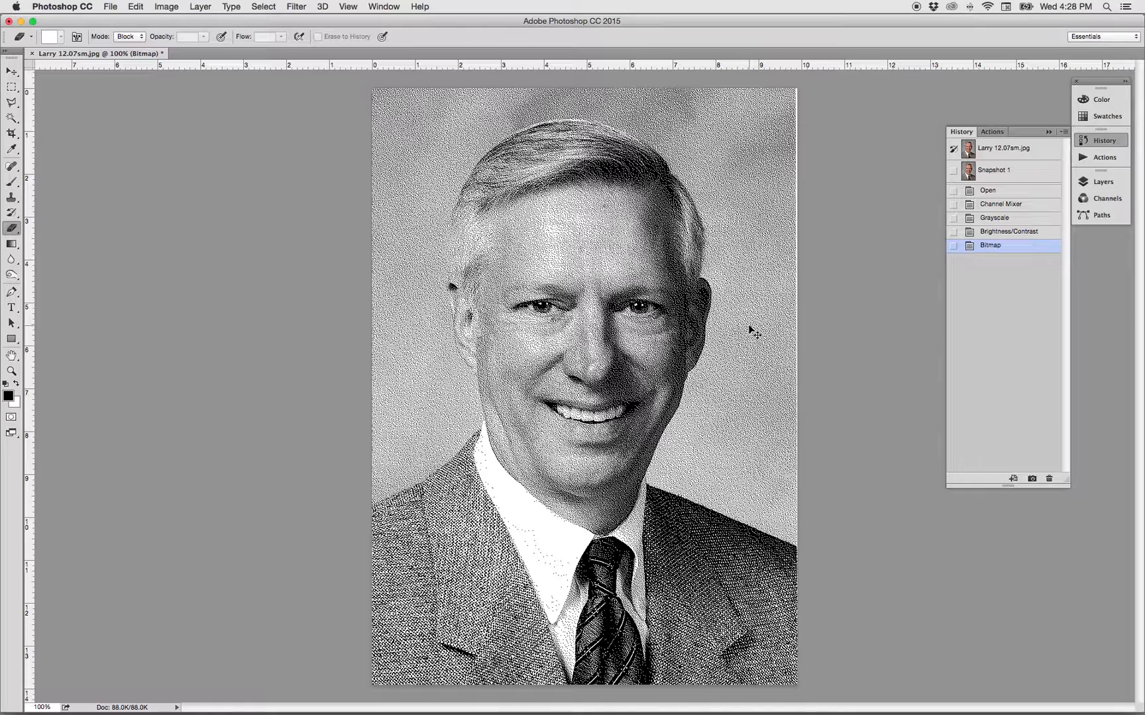
# Inspect the diffusion dither pattern on the face up close and undo the Diffusion Dither conversion.
pyautogui.press('super+plus')
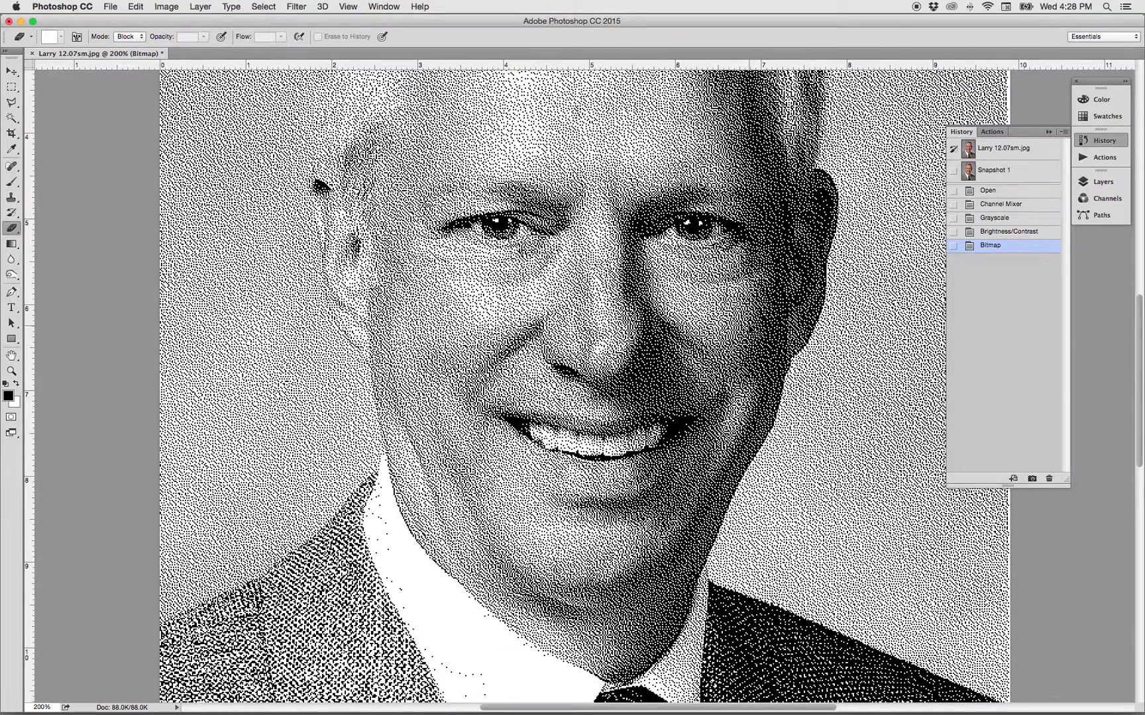
pyautogui.press('super+plus')
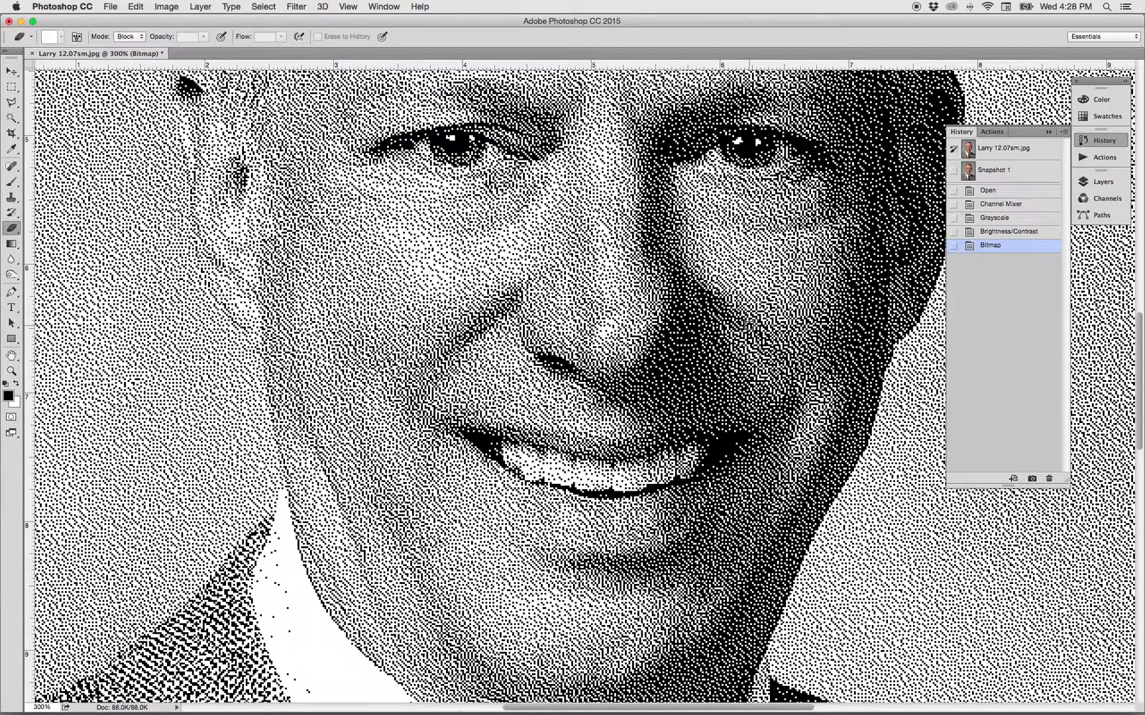
pyautogui.press('super+minus')
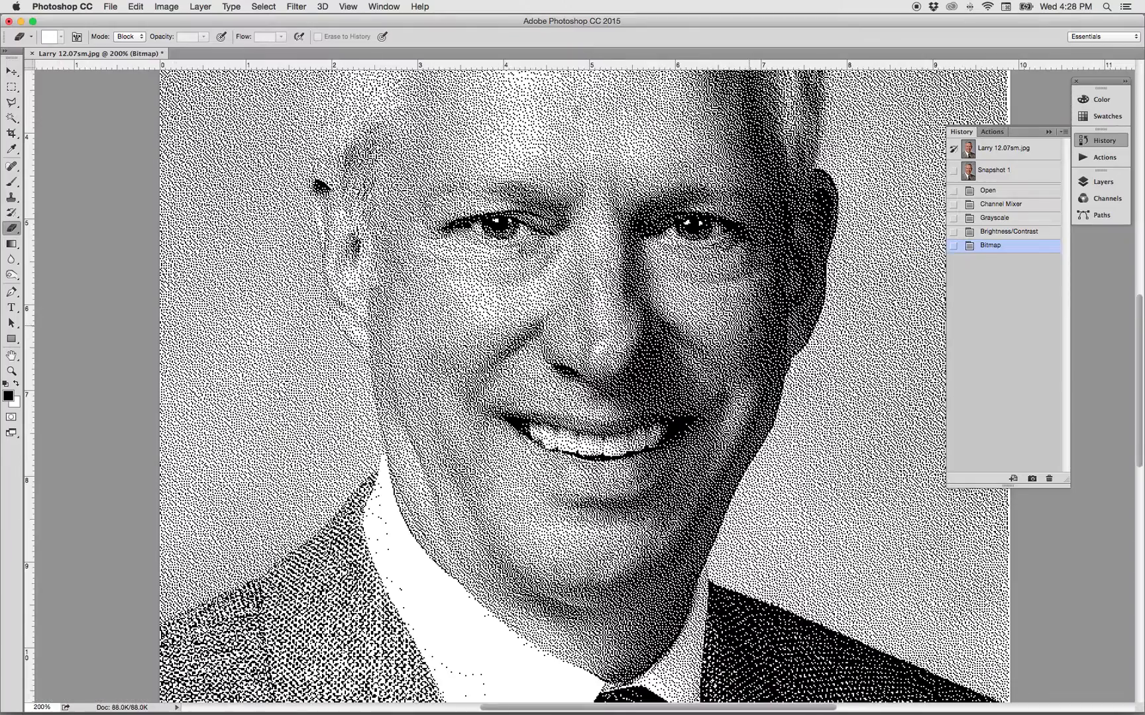
pyautogui.press('super+minus')
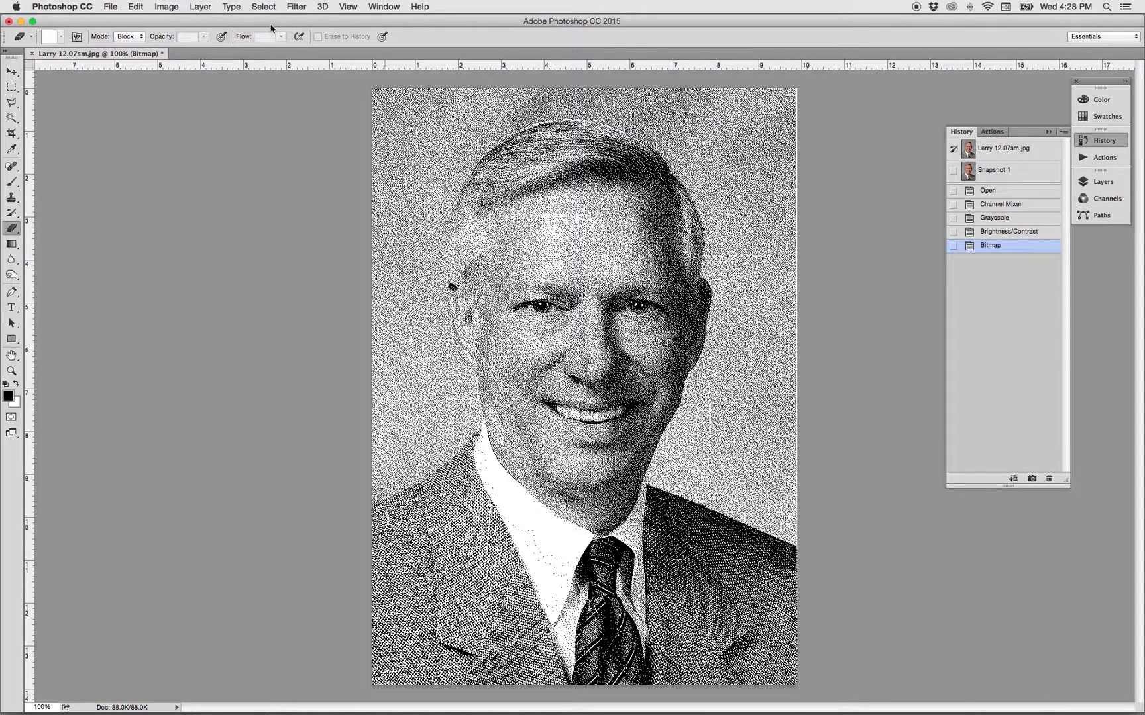
pyautogui.click(221, 37)
pyautogui.press('super+alt+z')
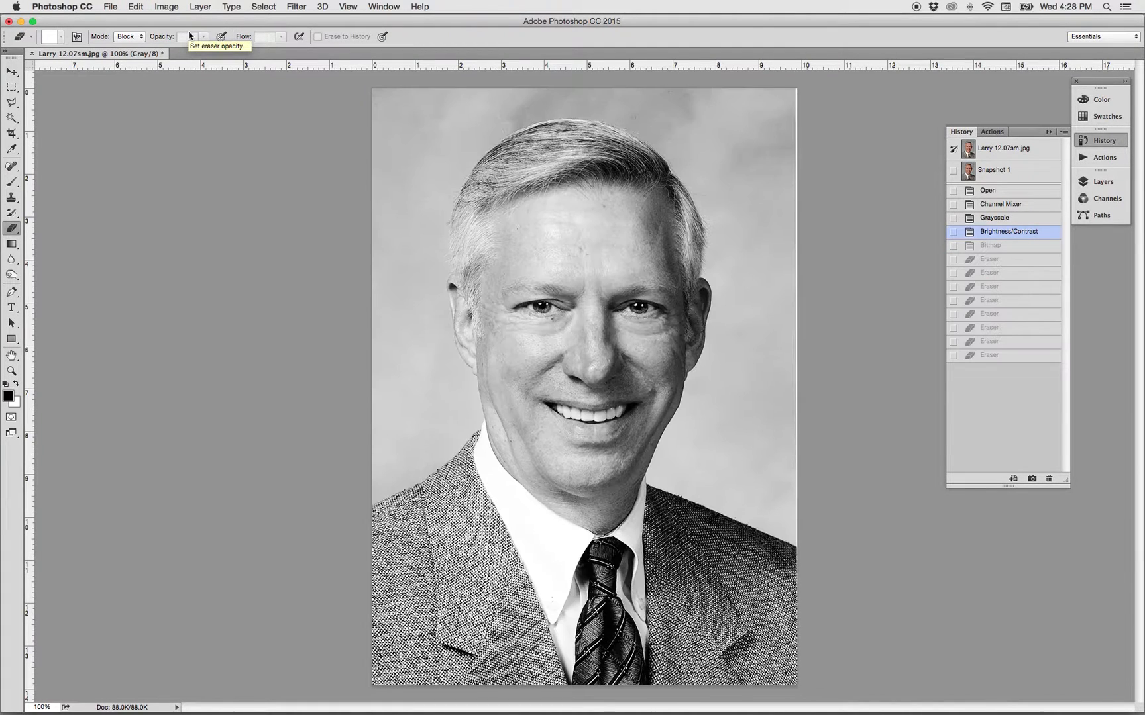
# Start a bitmap conversion of the grayscale portrait at 72 pixels/inch with Halftone Screen as the method.
pyautogui.click(173, 7)
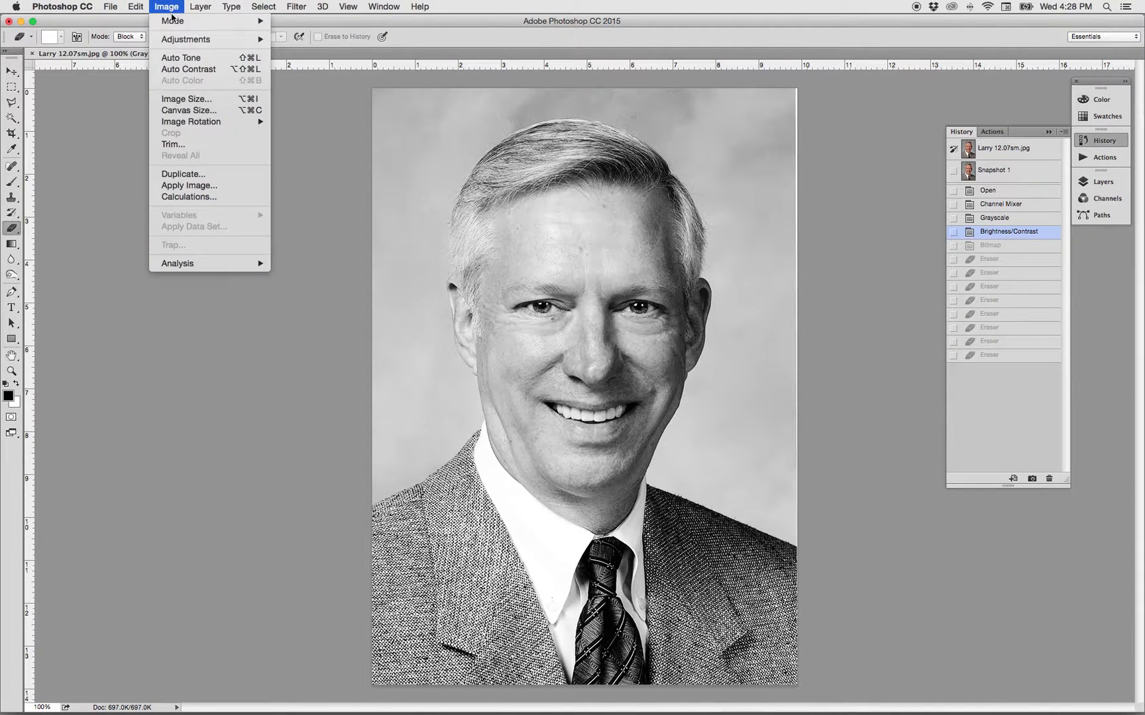
pyautogui.moveTo(176, 23)
pyautogui.click(297, 25)
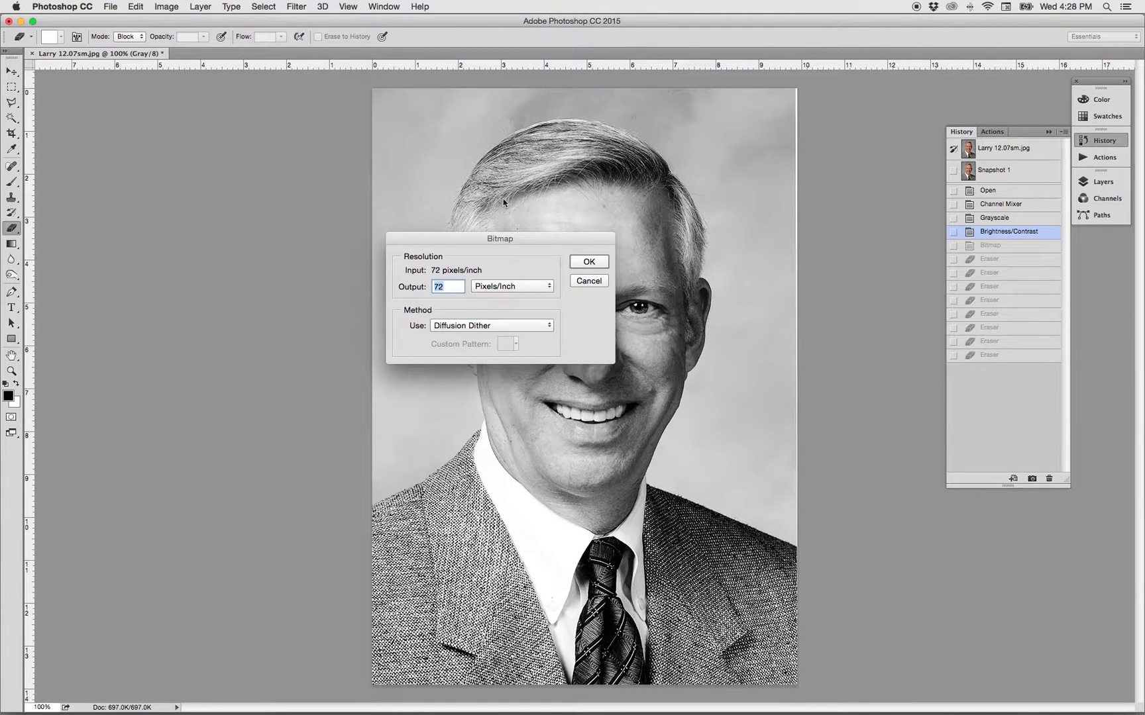
pyautogui.click(549, 325)
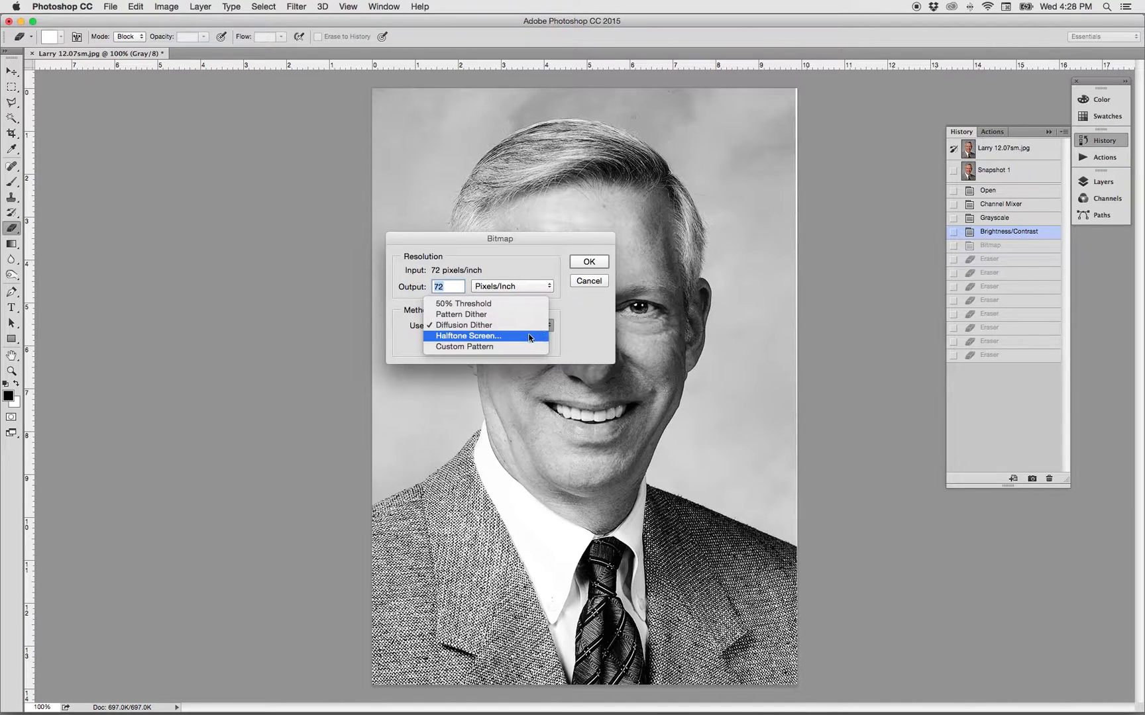
pyautogui.click(530, 337)
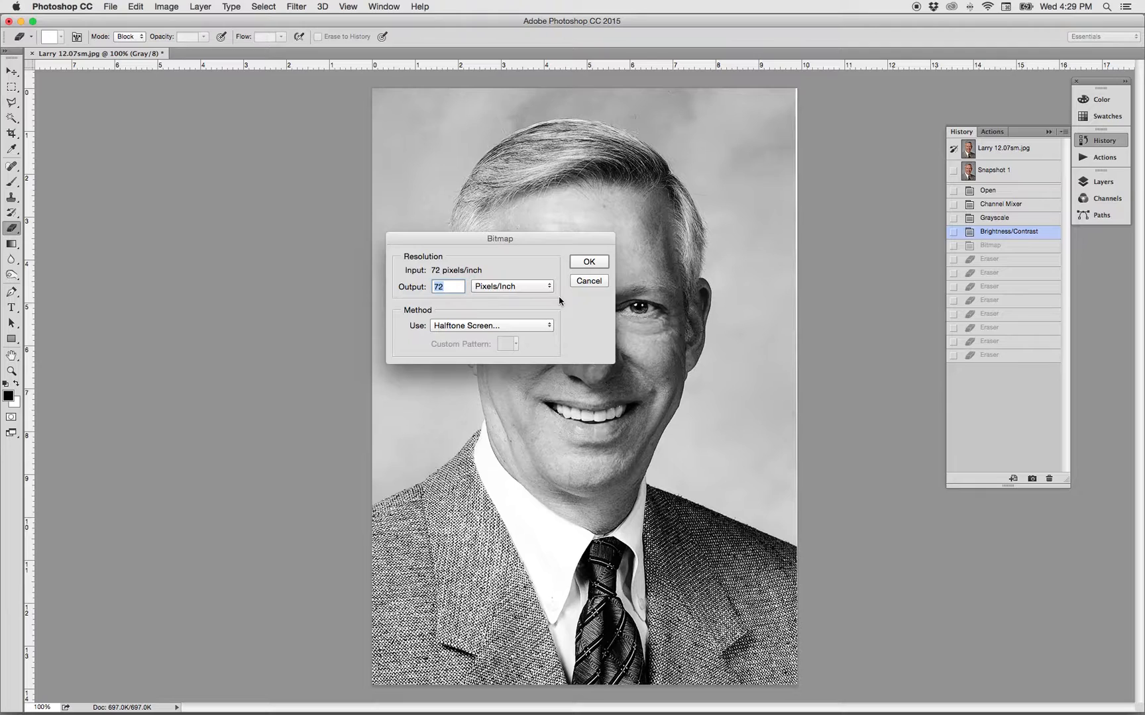
pyautogui.click(593, 264)
pyautogui.click(591, 262)
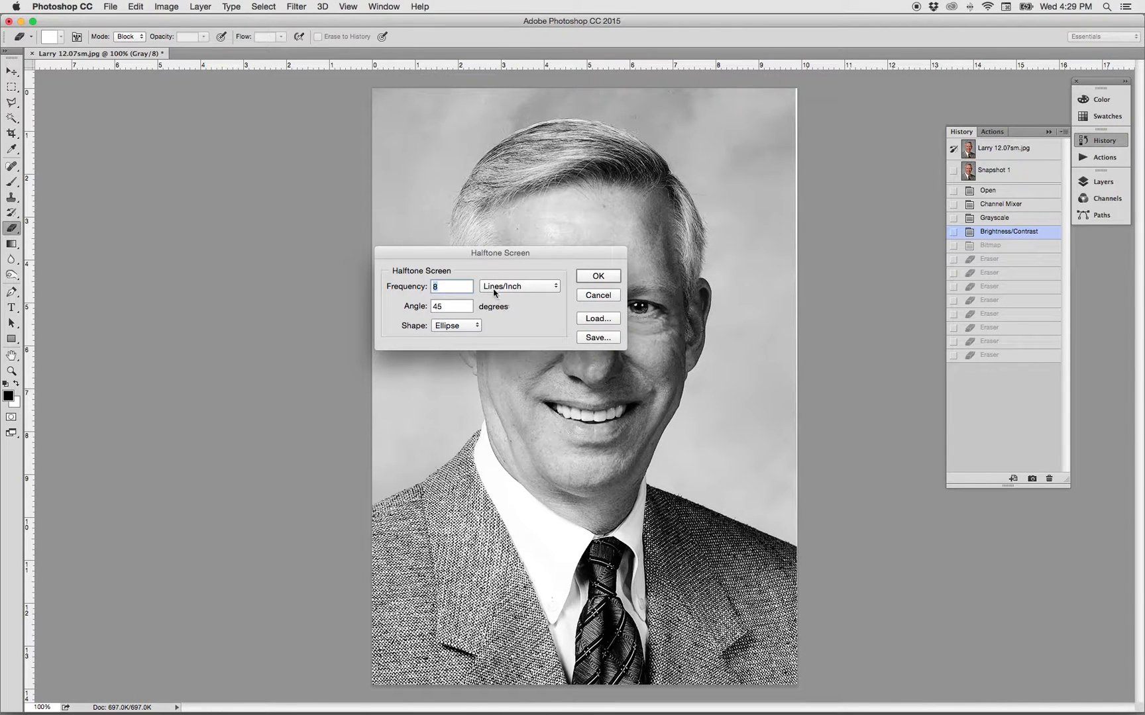
# Apply a halftone screen with Round dots, a frequency of 72 lines/inch and a 45 degree angle.
pyautogui.click(477, 326)
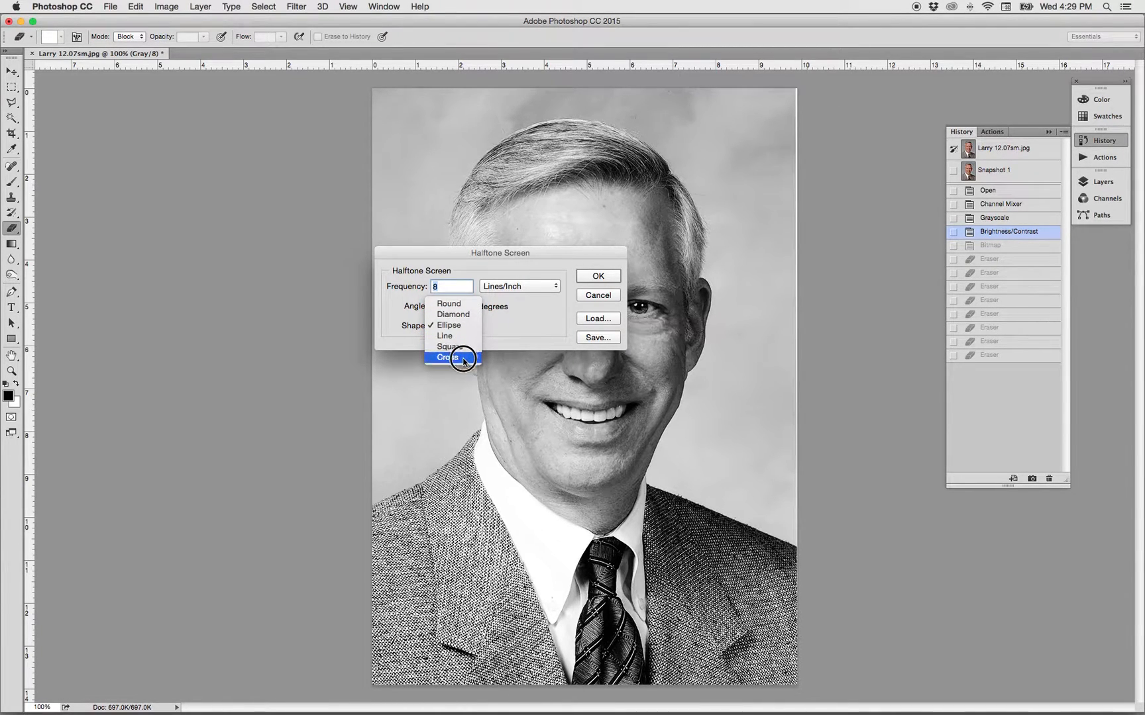
pyautogui.click(455, 304)
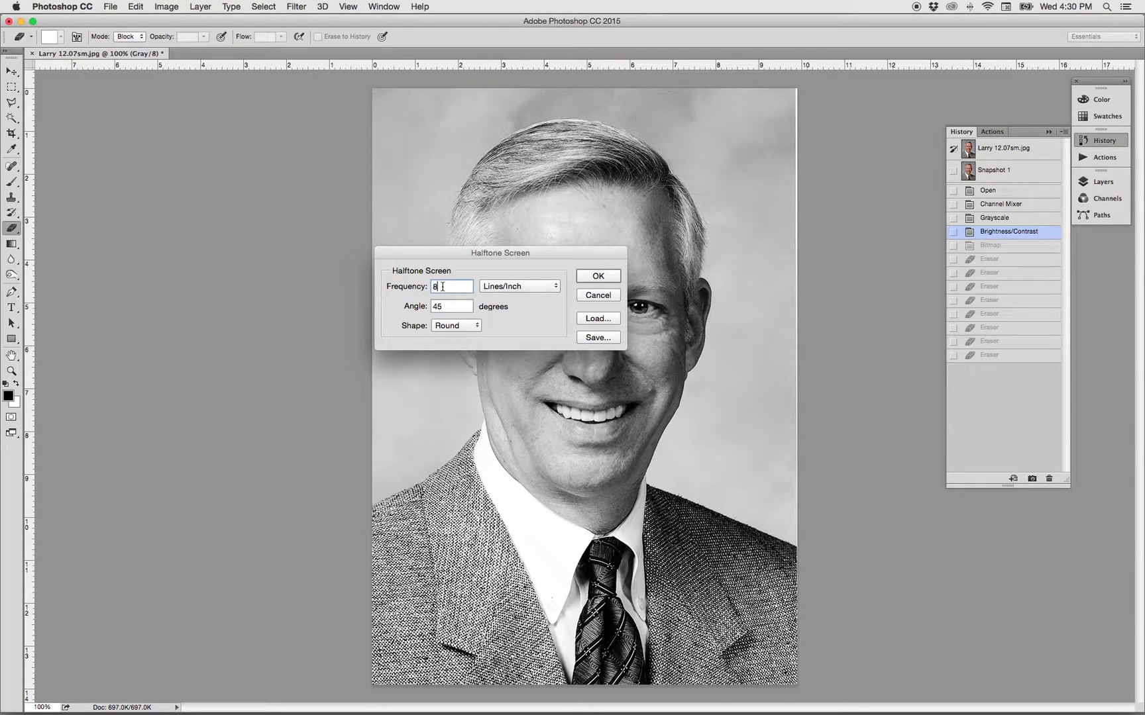
pyautogui.write('72')
pyautogui.click(607, 278)
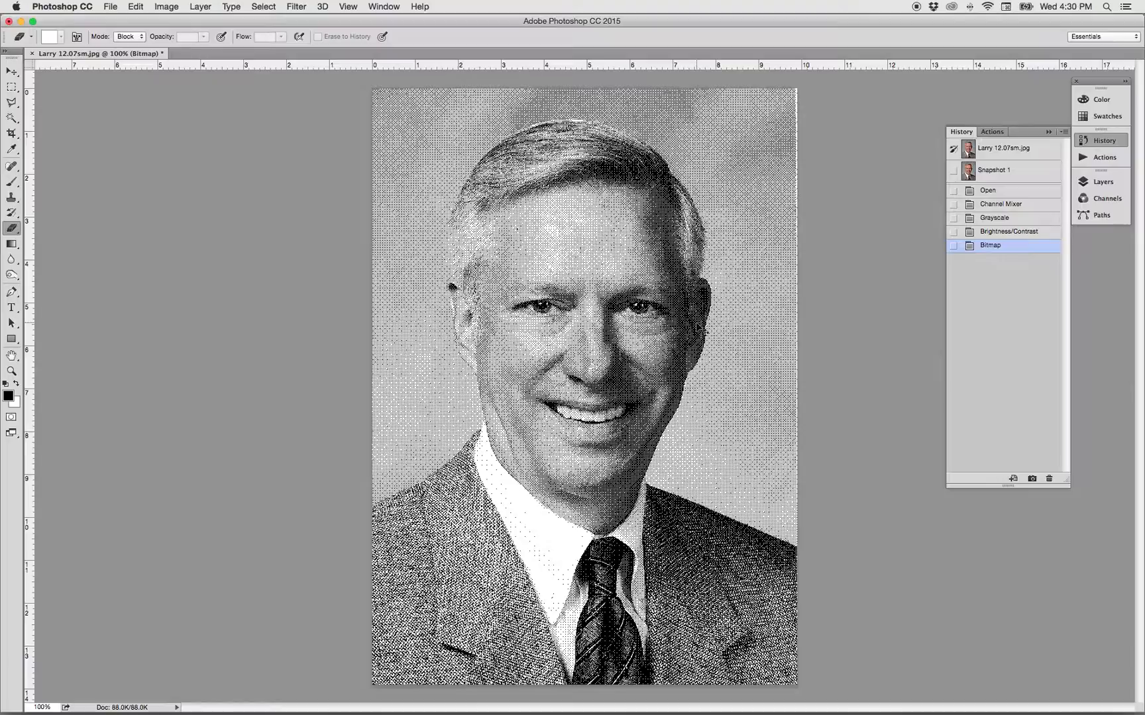
# Inspect the 72 lines/inch halftone pattern around the nose and mouth up close and undo the conversion.
pyautogui.press('super+equal')
pyautogui.press('super+equal')
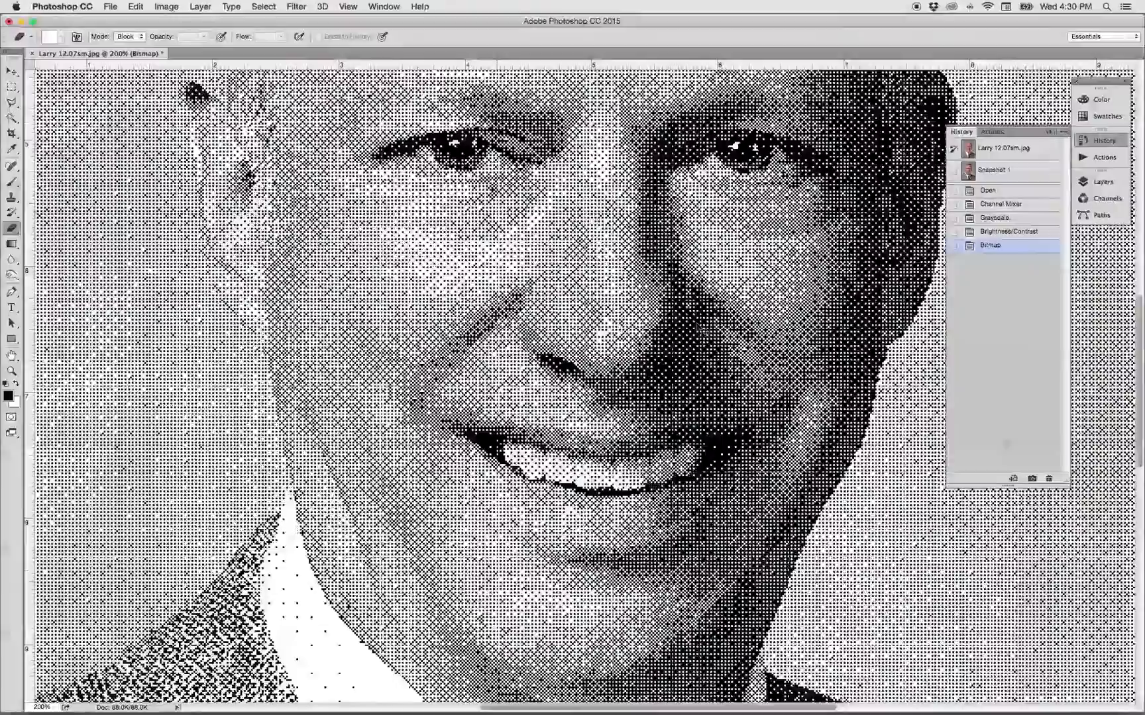
pyautogui.press('super+equal')
pyautogui.press('super+equal')
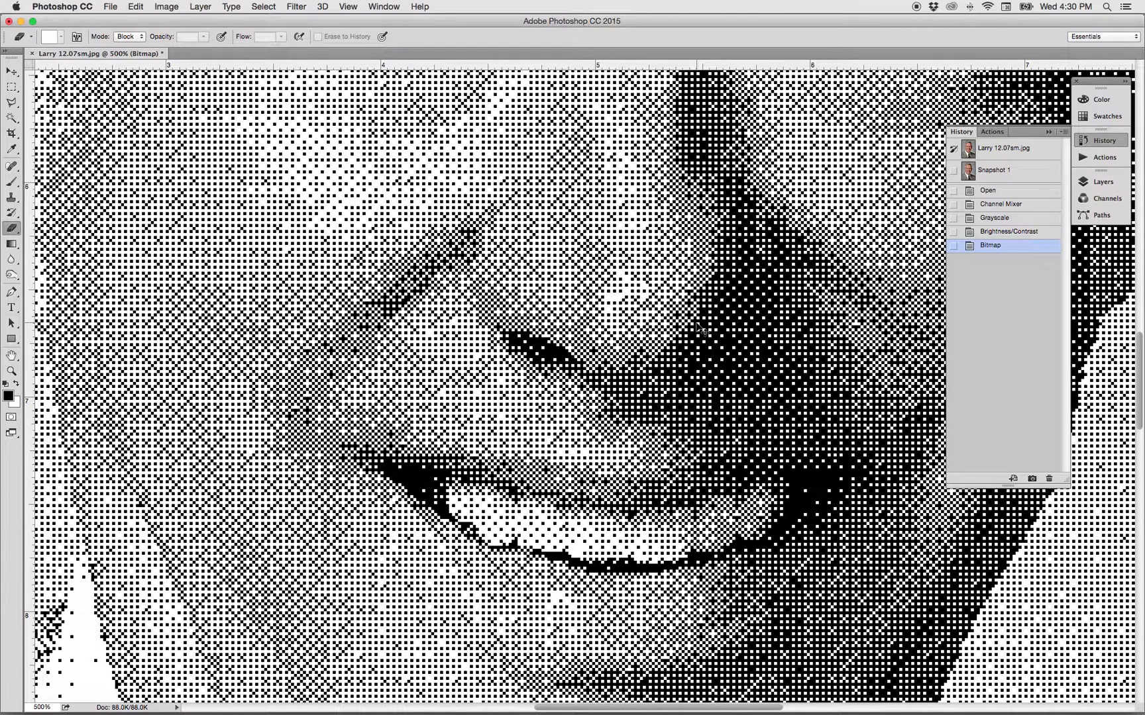
pyautogui.press('super+minus')
pyautogui.press('super+minus')
pyautogui.press('super+minus')
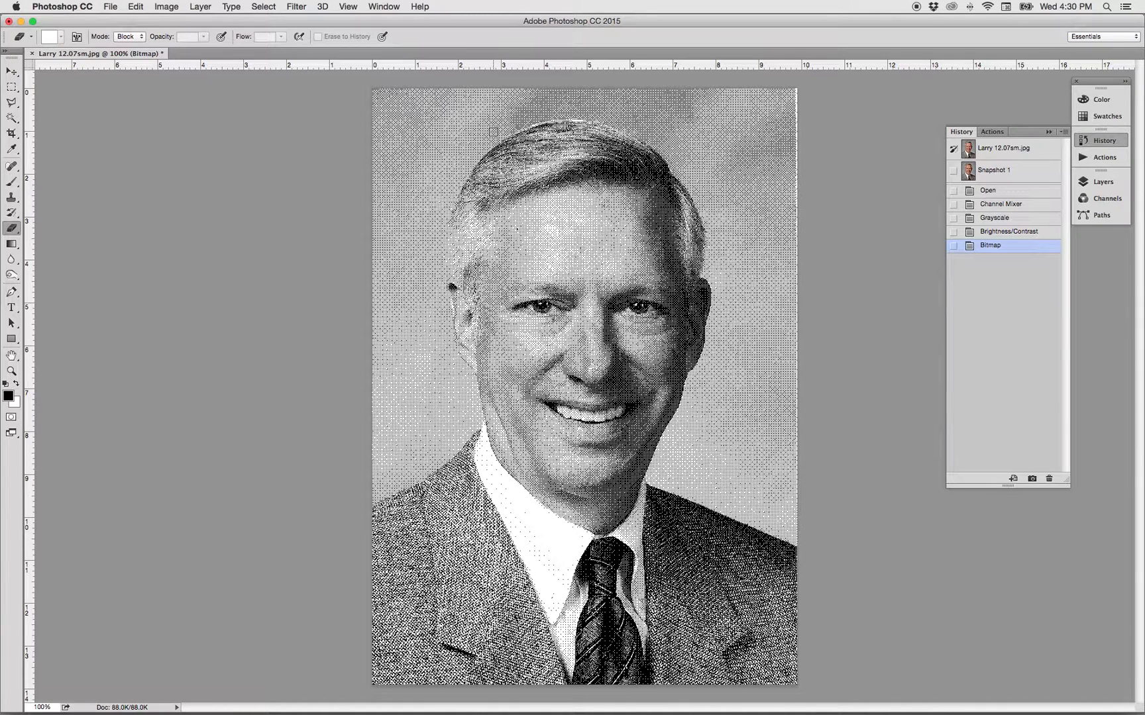
pyautogui.press('super+alt+z')
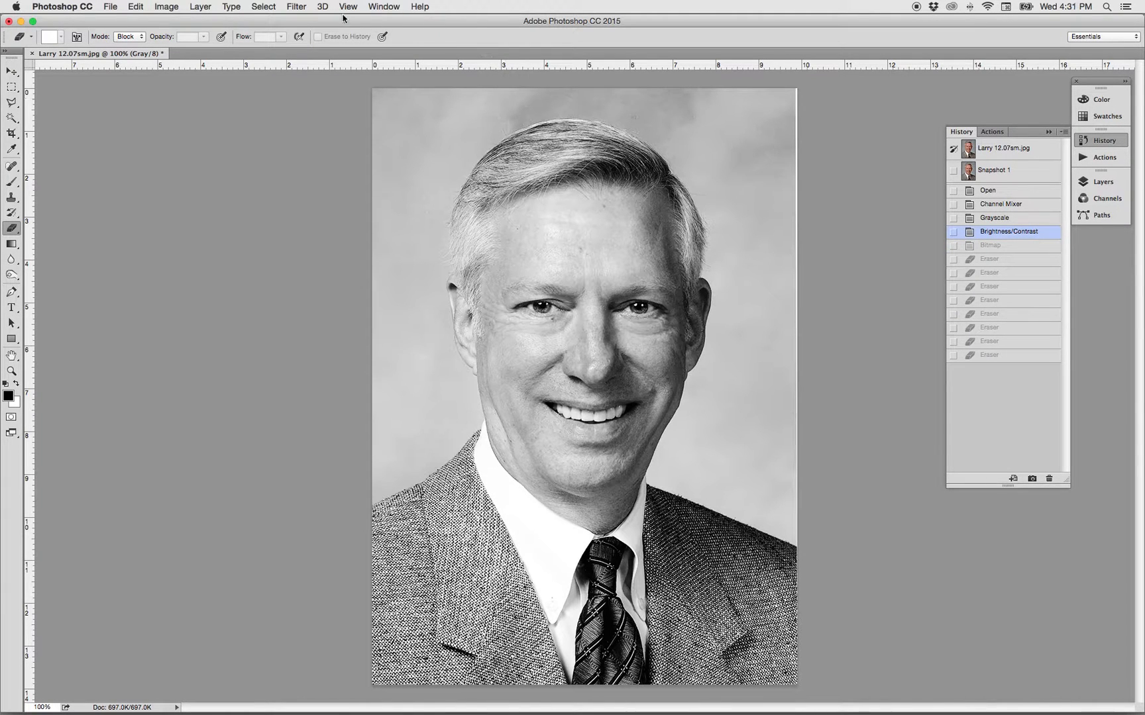
# Convert the portrait to a 72 pixels/inch bitmap using a Round Halftone Screen at 15 lines/inch and 45 degrees.
pyautogui.click(168, 8)
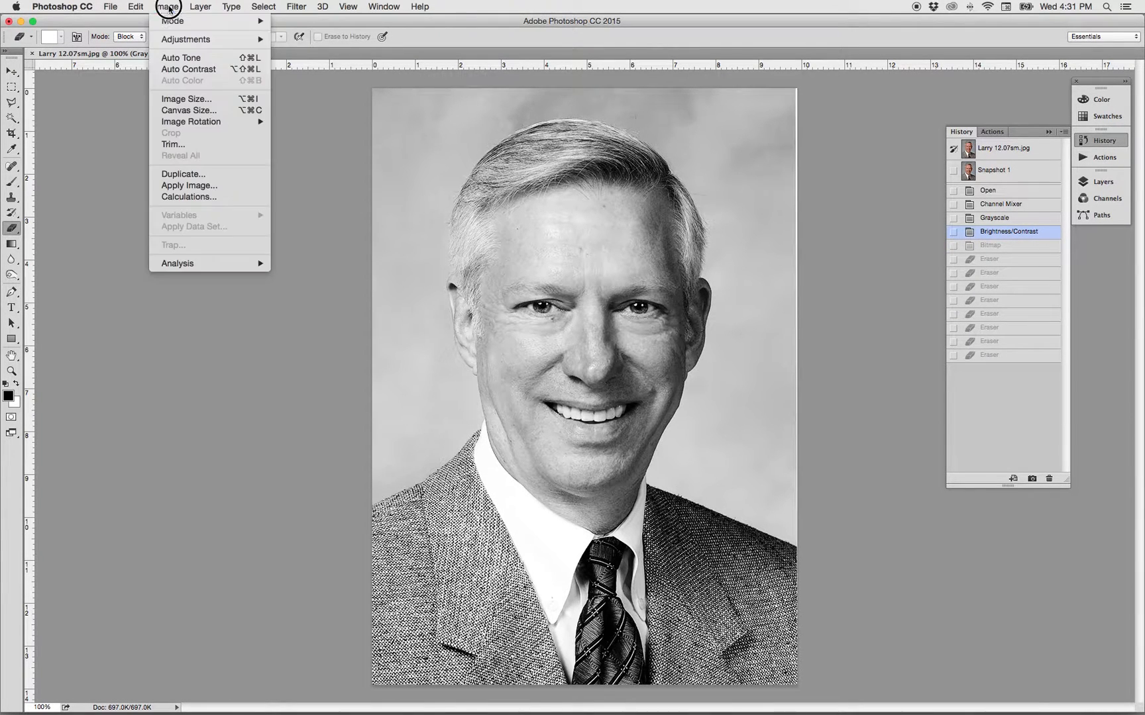
pyautogui.moveTo(169, 21)
pyautogui.click(296, 26)
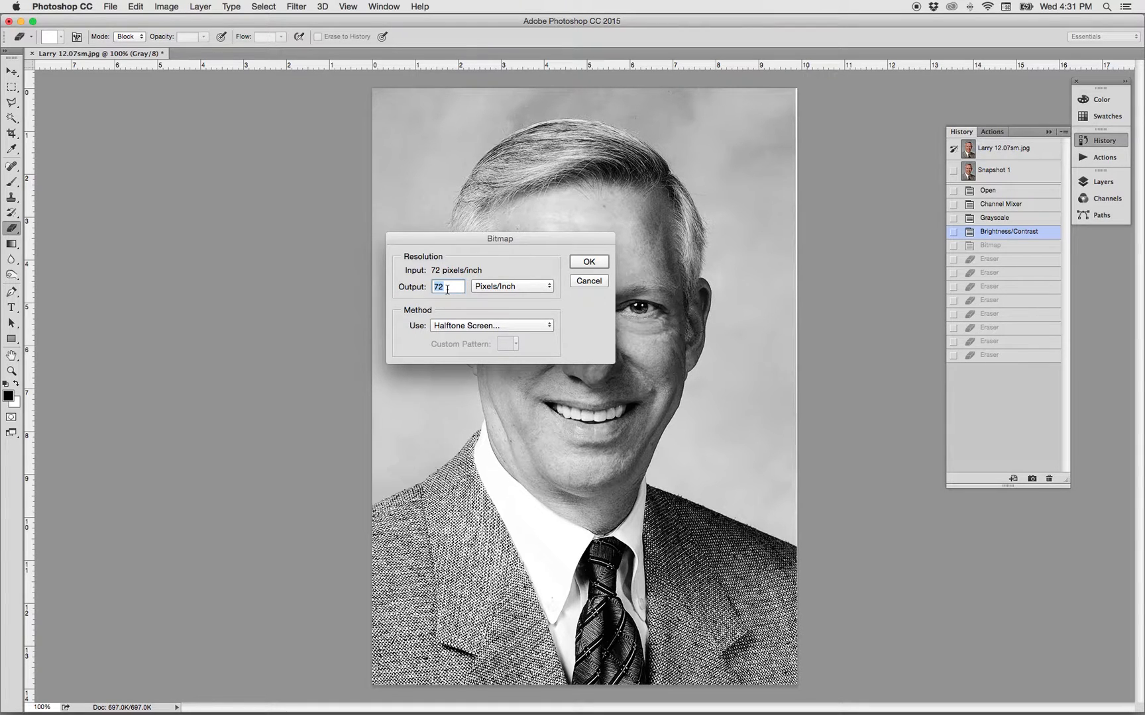
pyautogui.write('15')
pyautogui.doubleClick(450, 287)
pyautogui.write('72')
pyautogui.click(586, 263)
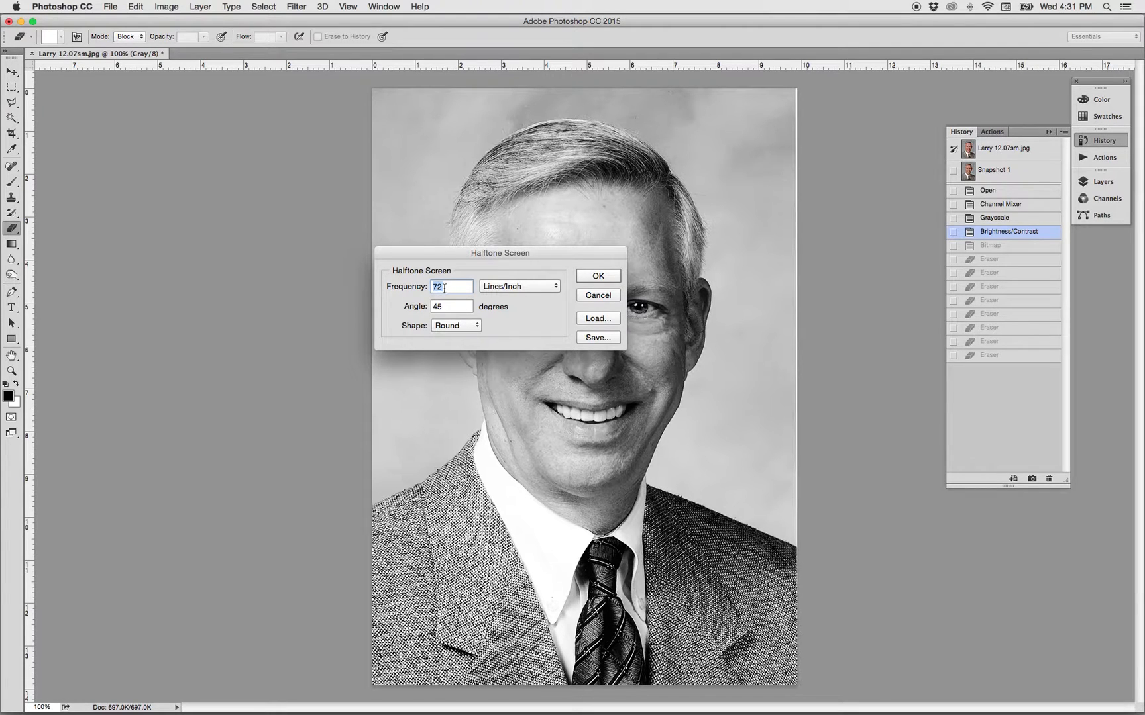
pyautogui.write('15')
pyautogui.click(606, 277)
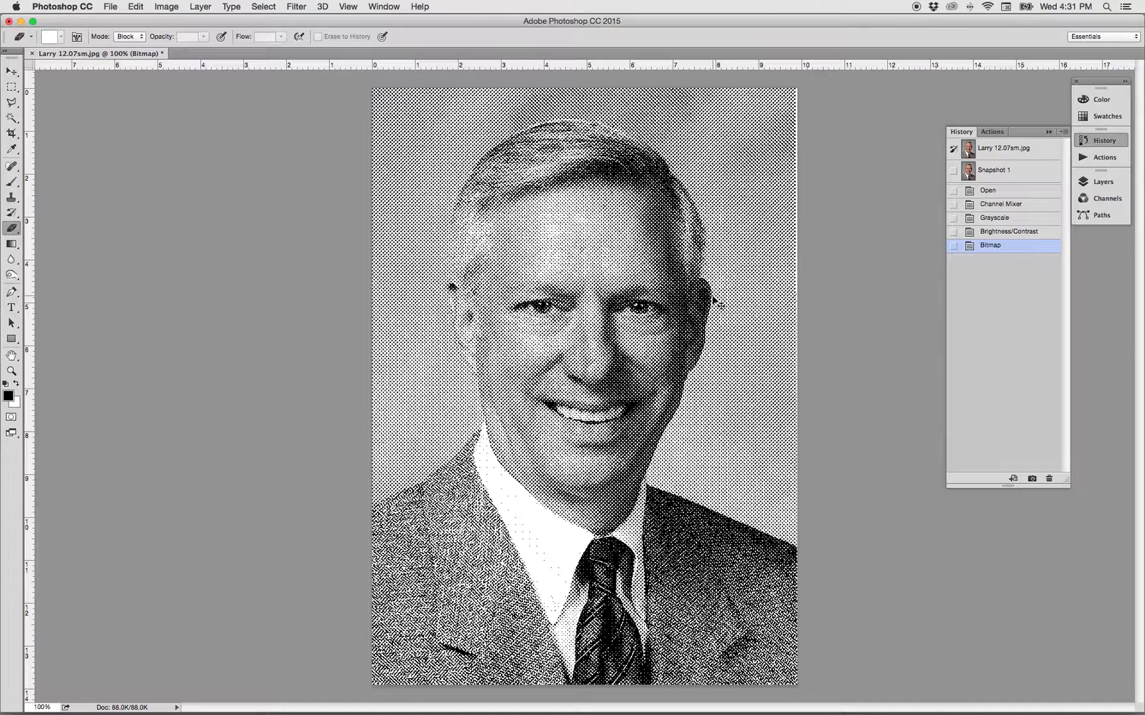
# Inspect the 15 lines/inch halftone dots on the face up close and undo the conversion.
pyautogui.press('super+equal')
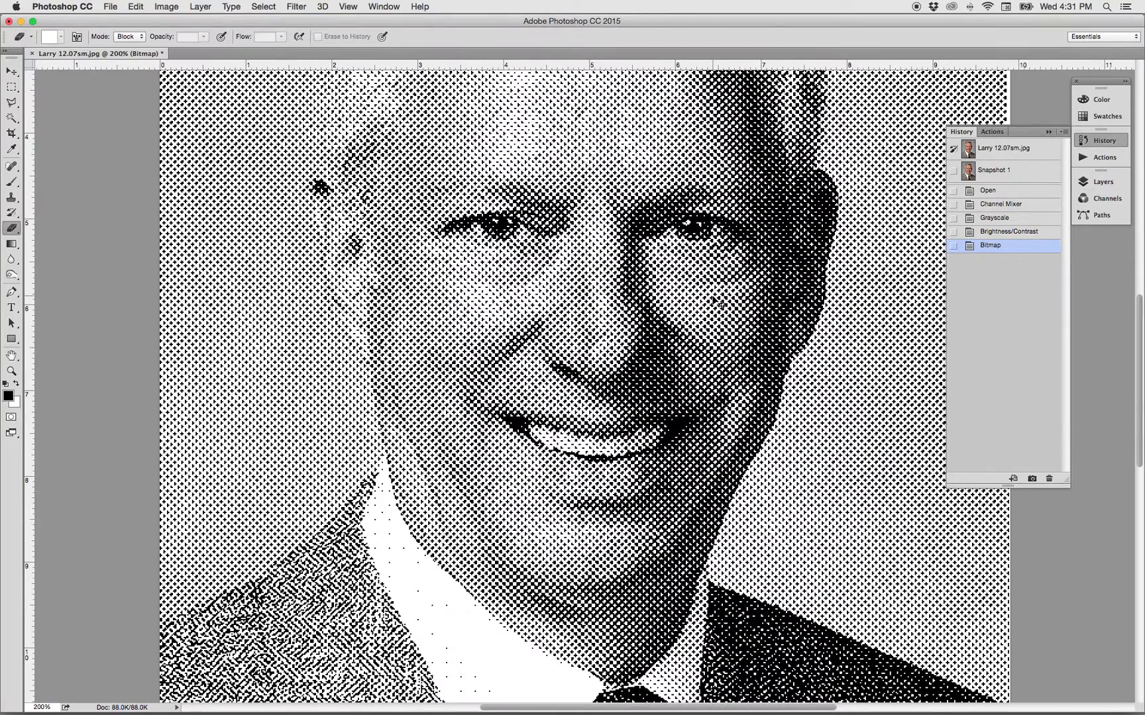
pyautogui.press('super+equal')
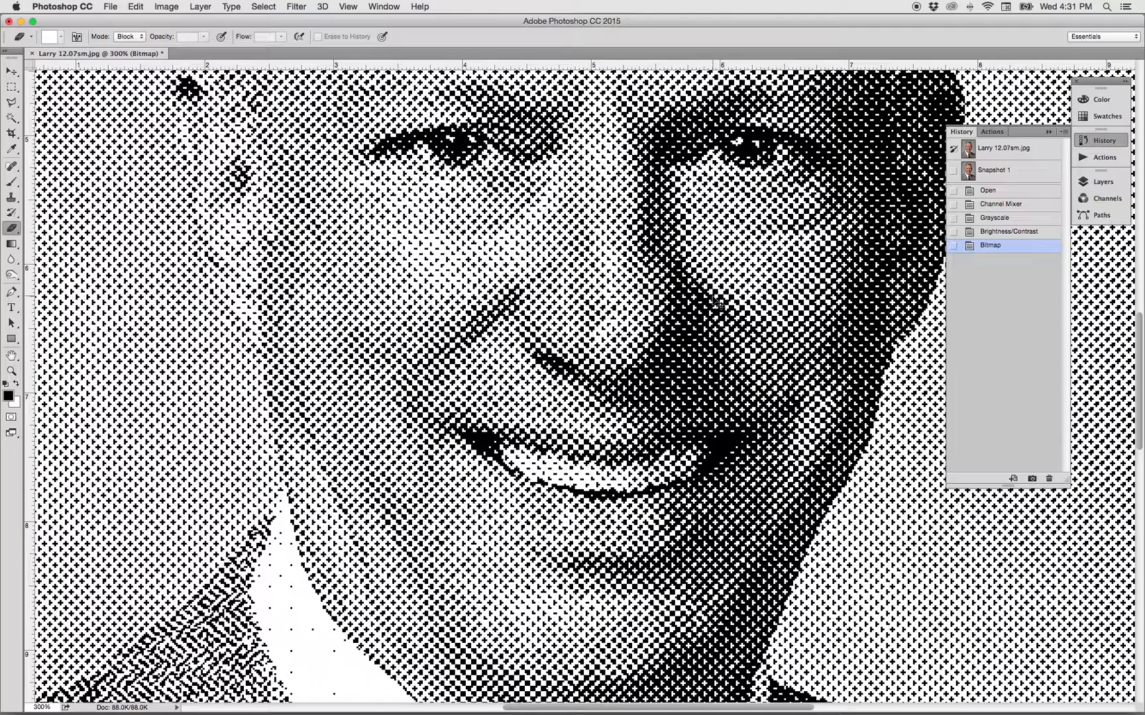
pyautogui.press('super+minus')
pyautogui.press('super+minus')
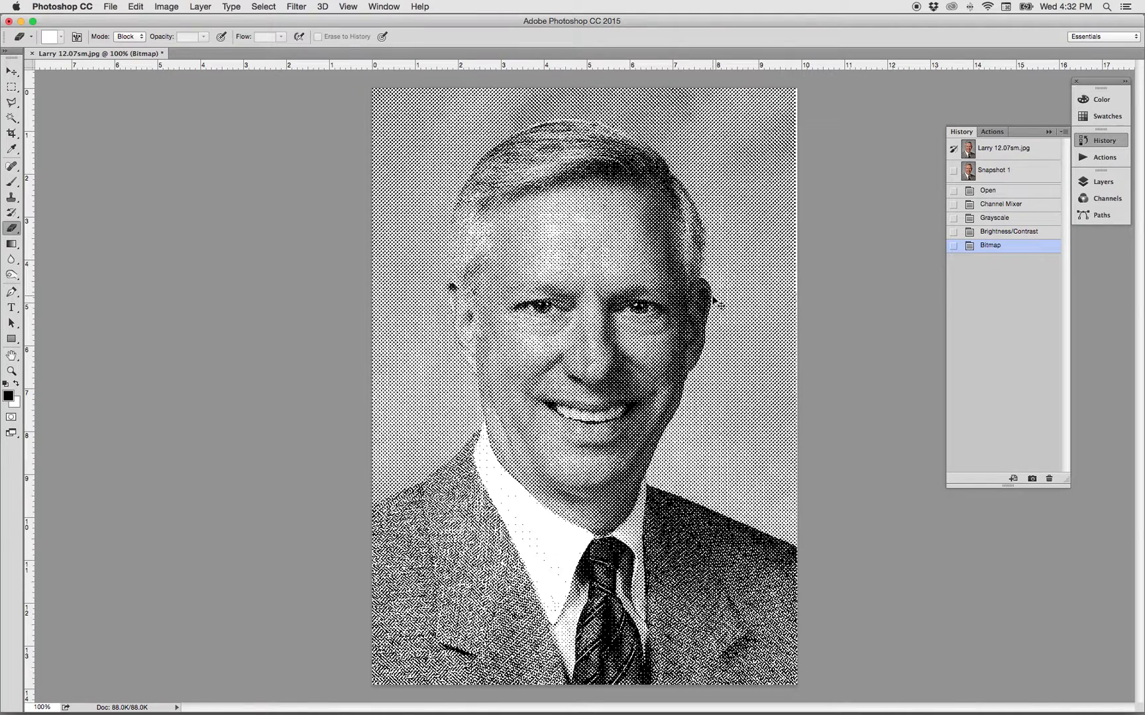
pyautogui.press('super+alt+z')
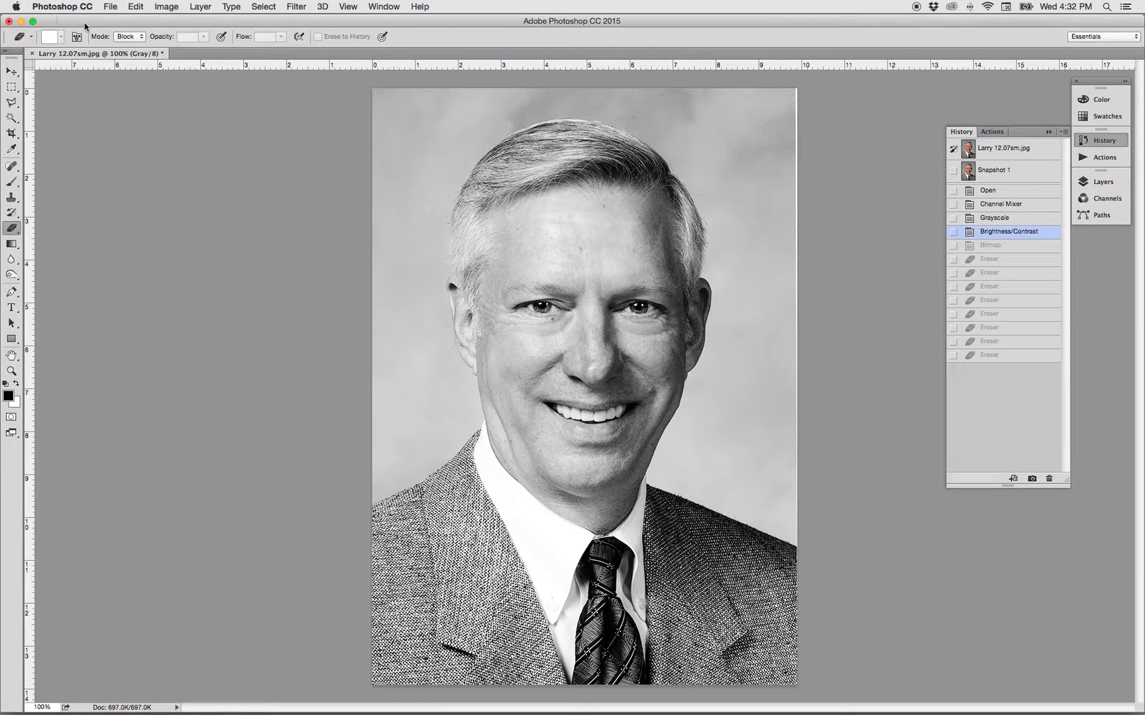
# Convert the portrait to a 72 pixels/inch bitmap using a Round Halftone Screen at 8 lines/inch and 45 degrees.
pyautogui.click(164, 7)
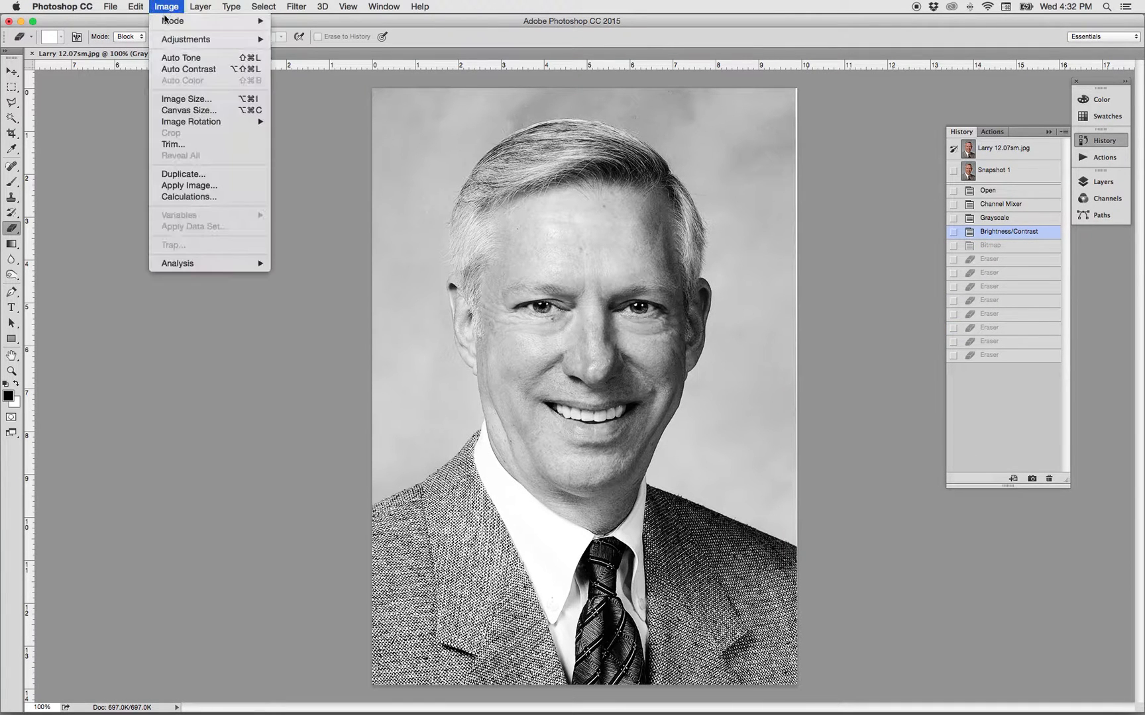
pyautogui.moveTo(255, 23)
pyautogui.click(304, 30)
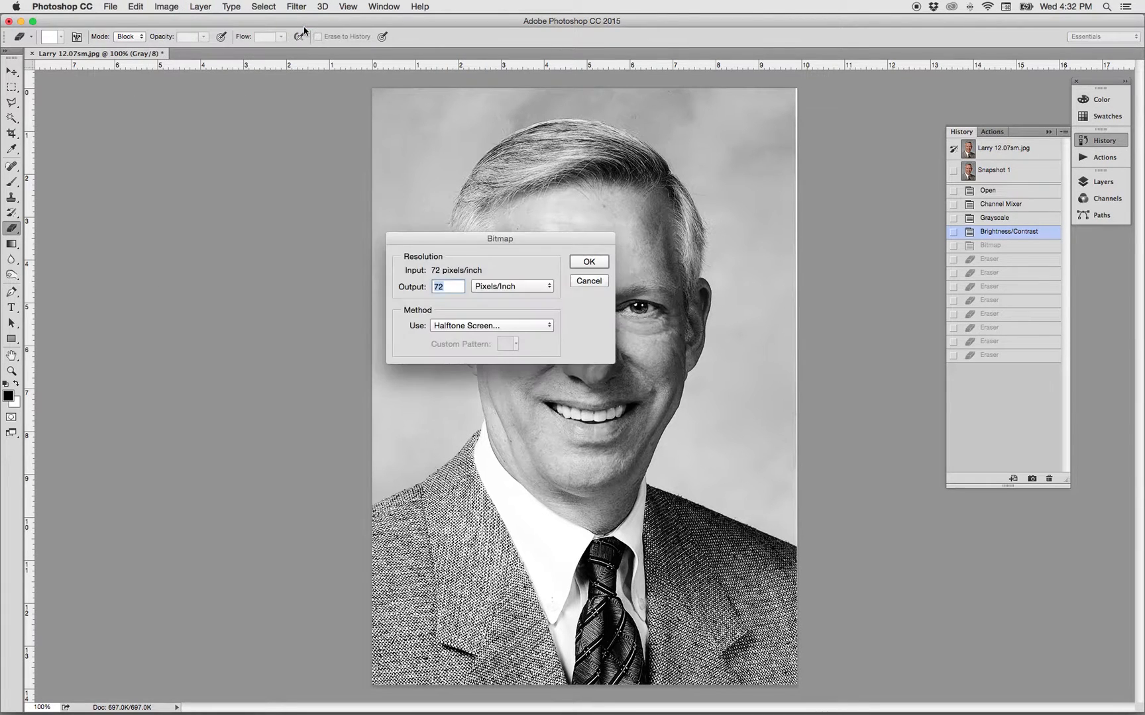
pyautogui.click(589, 263)
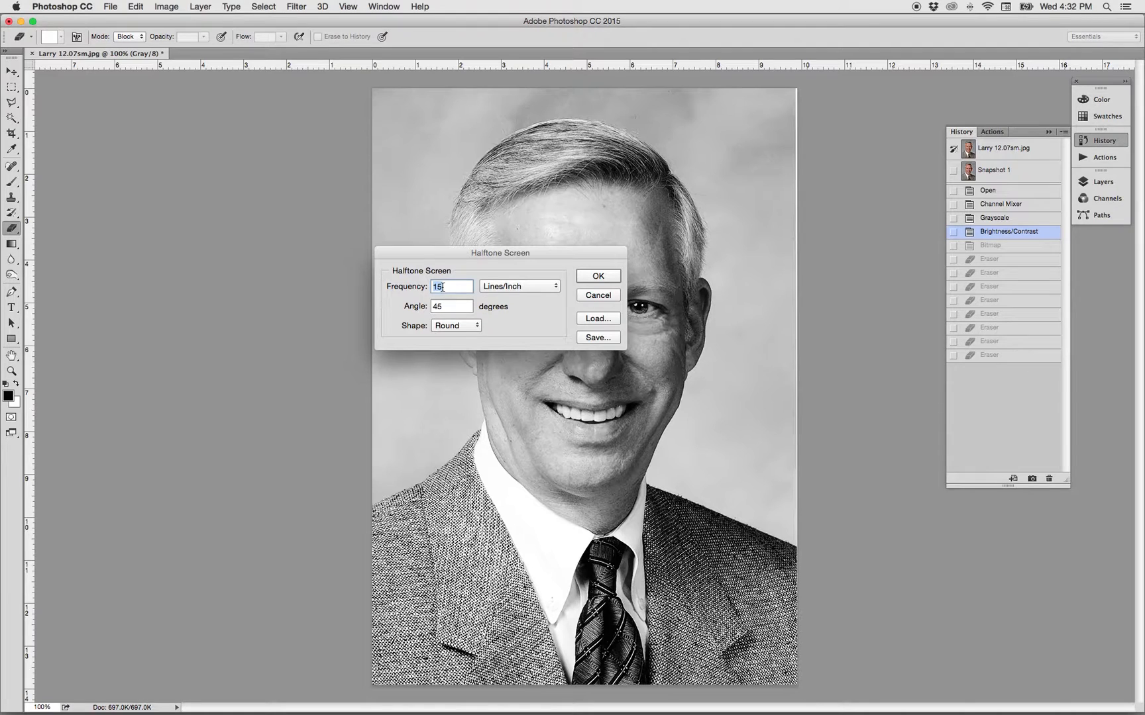
pyautogui.write('8')
pyautogui.click(590, 279)
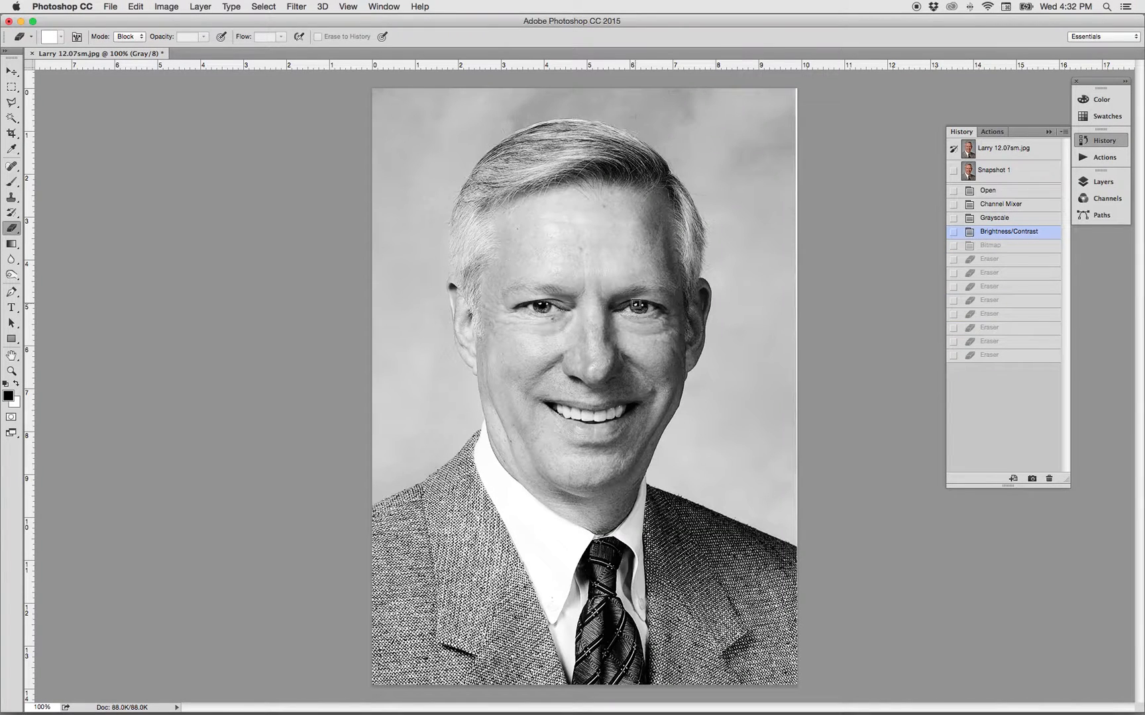
# Convert the portrait to a 72 pixels/inch bitmap using a Line Halftone Screen at 8 lines/inch and 90 degrees, and undo the conversion.
pyautogui.click(166, 7)
pyautogui.moveTo(172, 23)
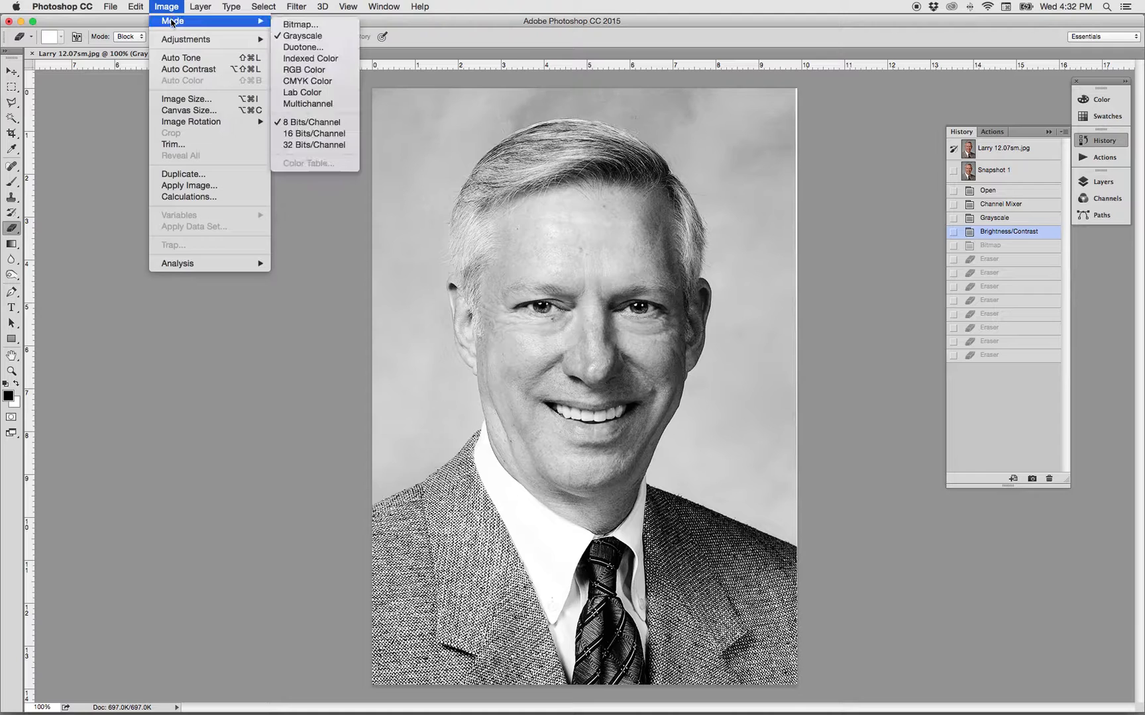
pyautogui.click(302, 24)
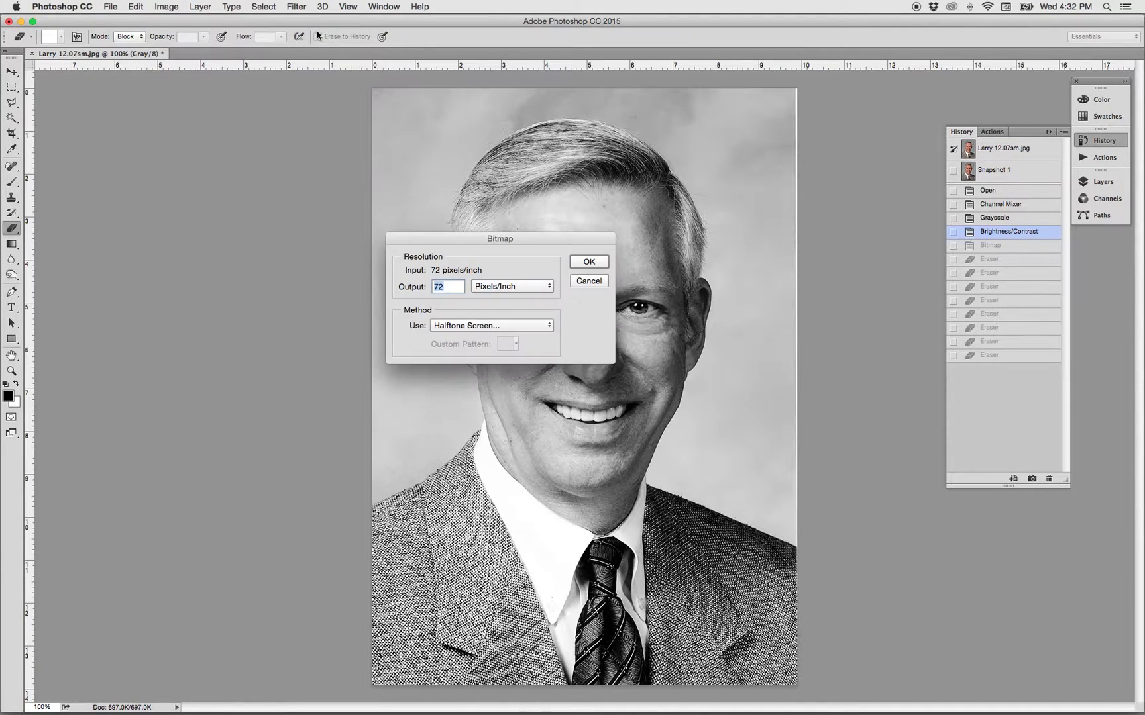
pyautogui.click(591, 265)
pyautogui.click(475, 327)
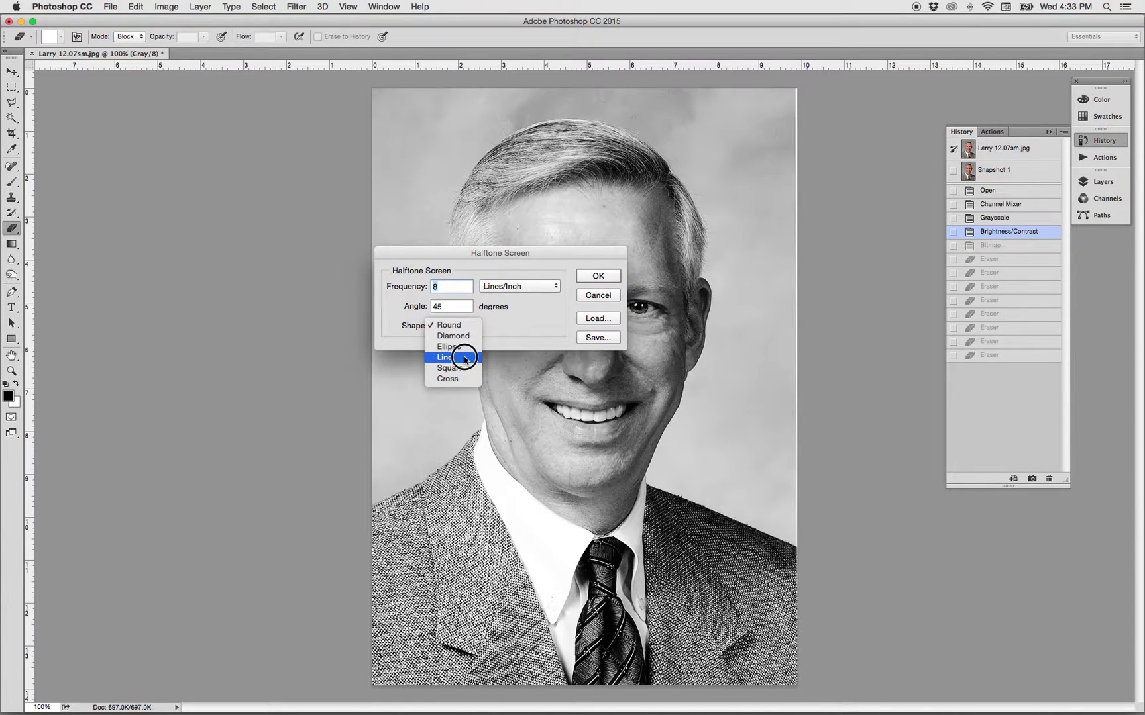
pyautogui.click(466, 359)
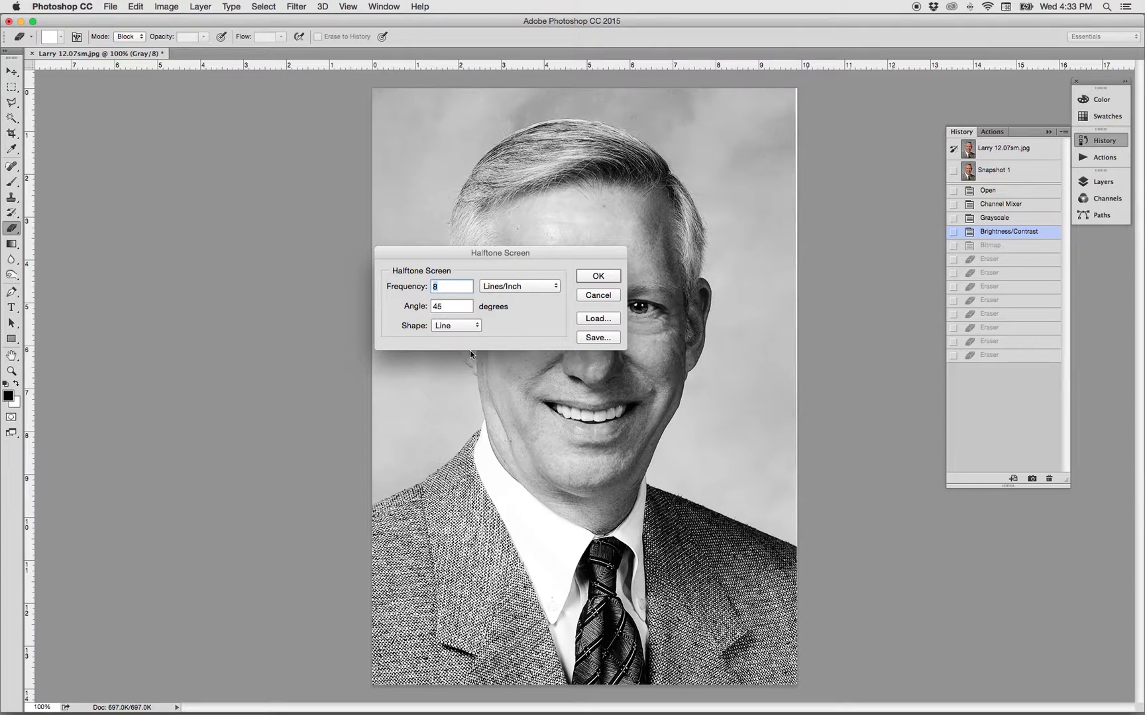
pyautogui.doubleClick(450, 306)
pyautogui.write('90')
pyautogui.click(605, 278)
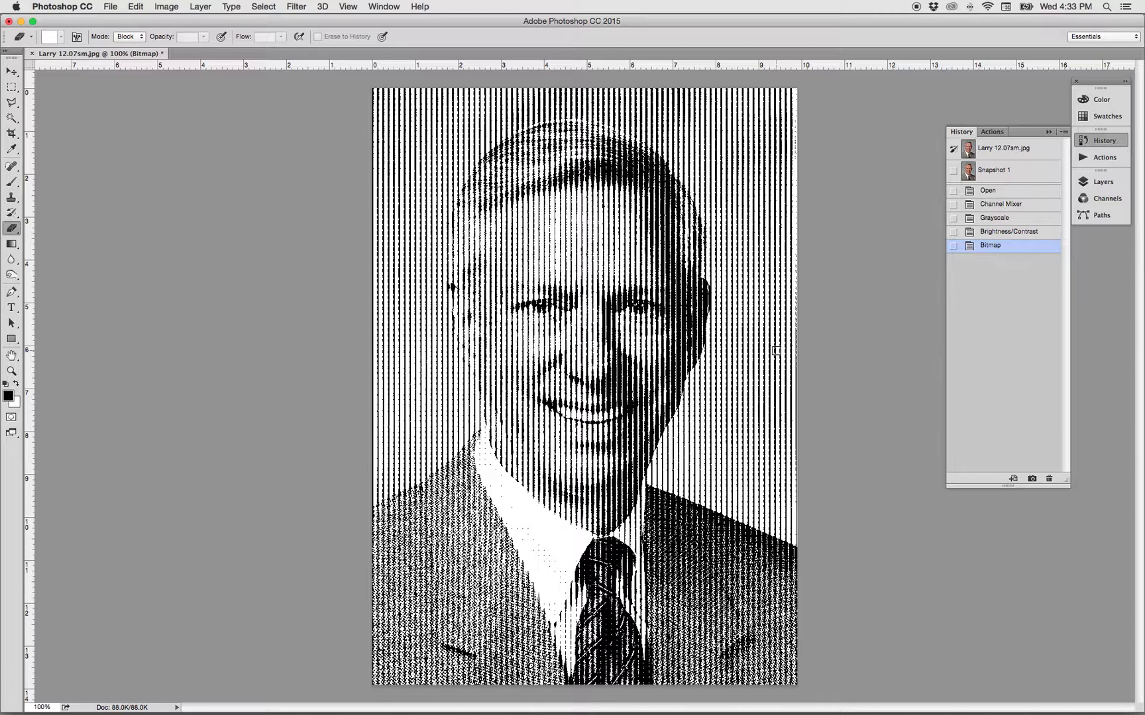
pyautogui.press('alt+super+z')
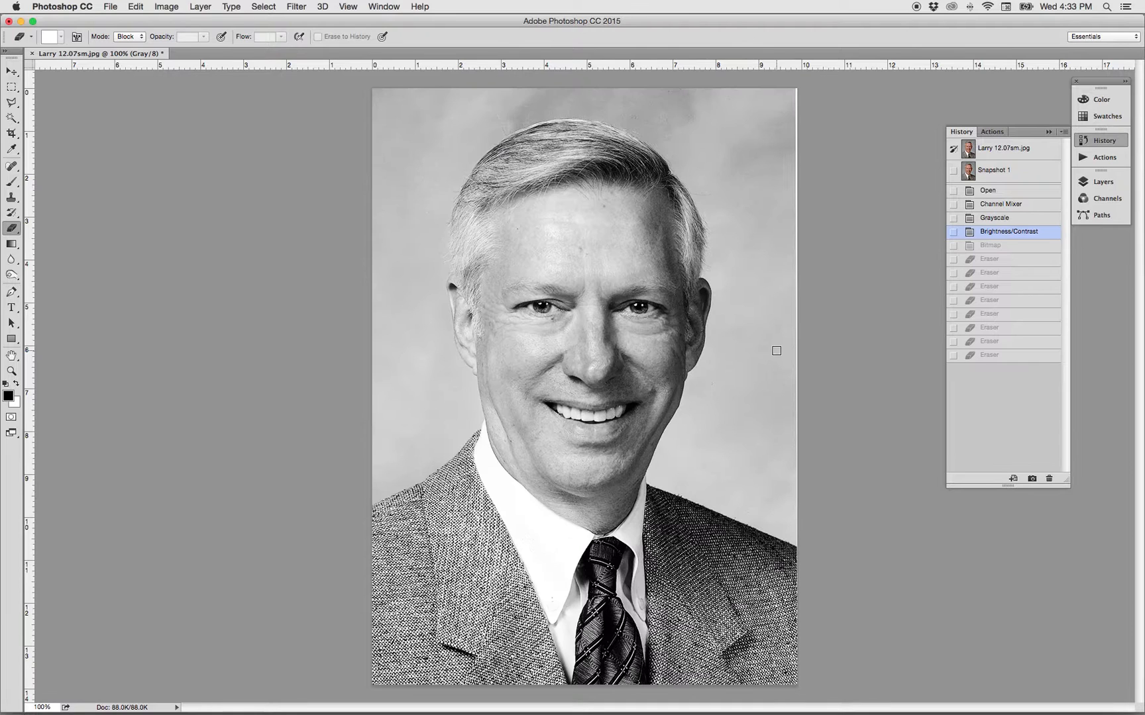
# Convert the portrait to a 72 pixels/inch bitmap using a Square Halftone Screen at 8 lines/inch and 90 degrees, and undo the conversion.
pyautogui.click(165, 8)
pyautogui.moveTo(173, 21)
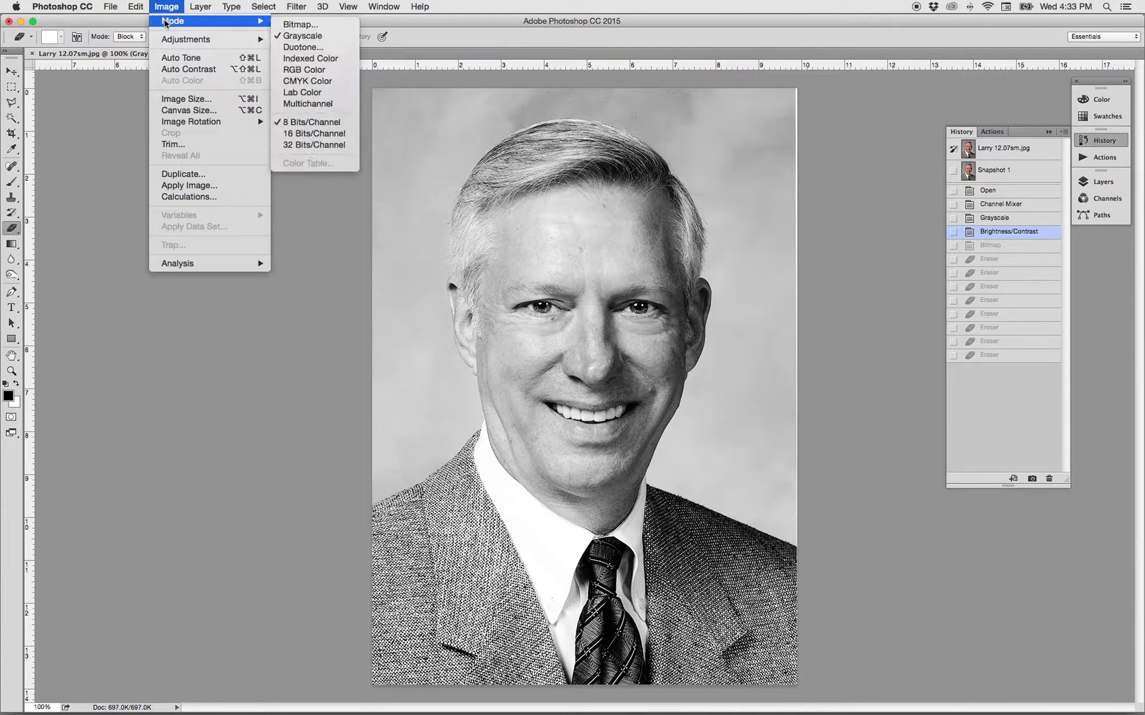
pyautogui.click(297, 27)
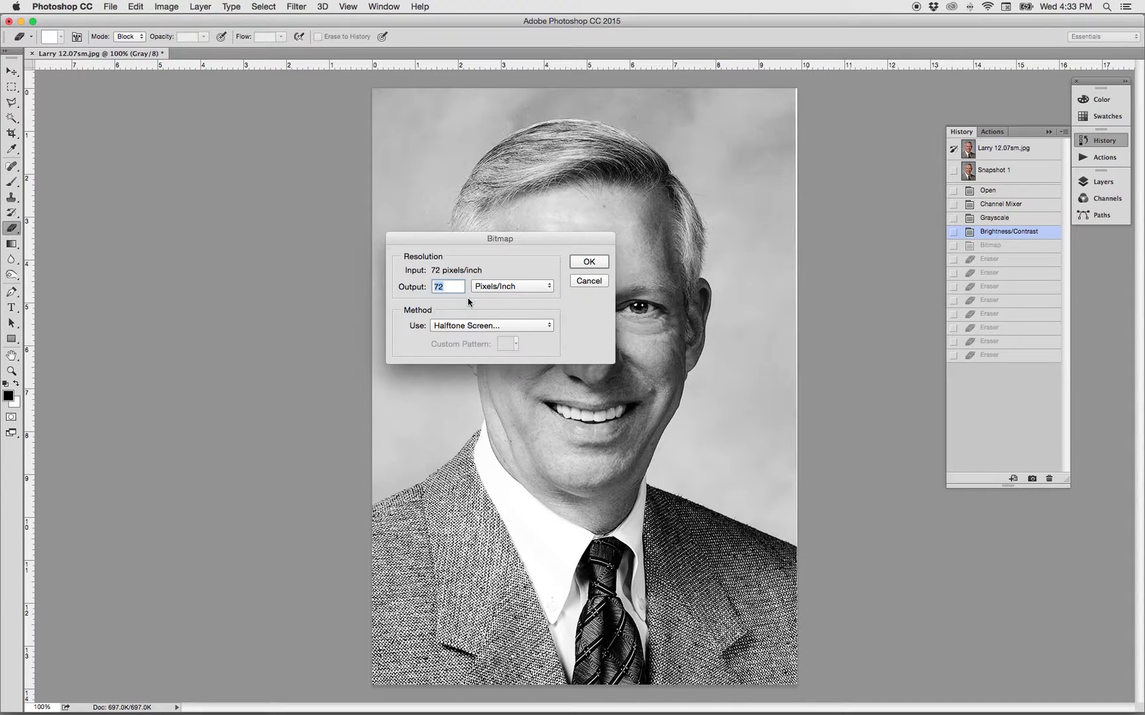
pyautogui.click(590, 261)
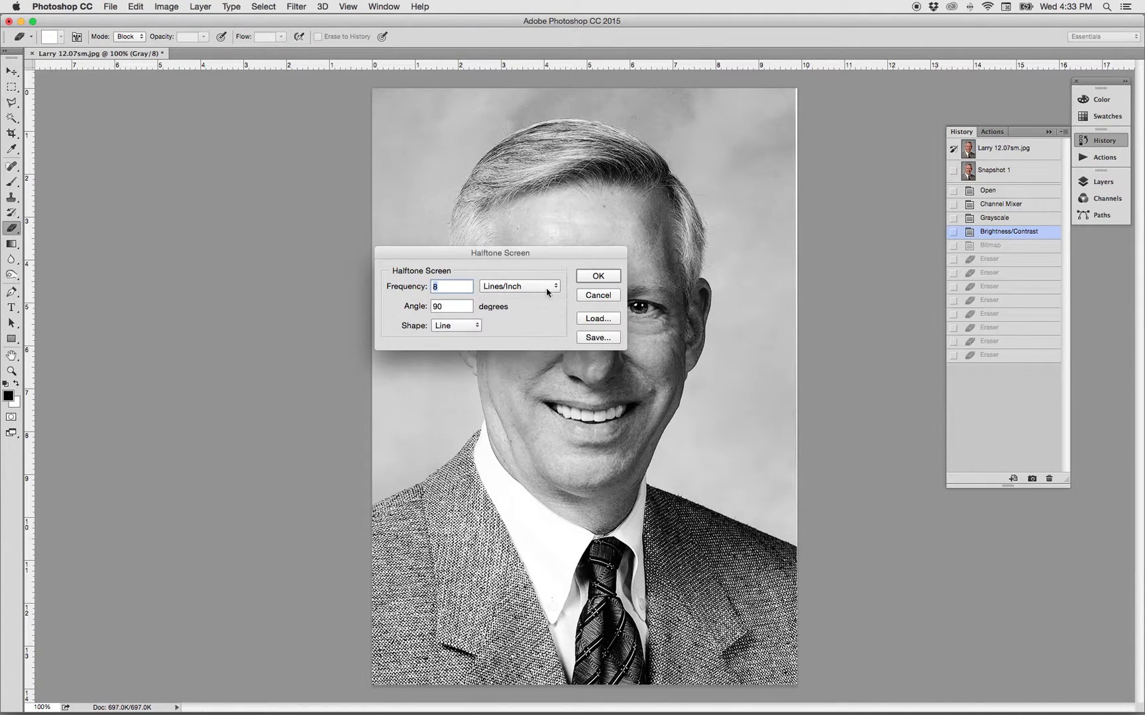
pyautogui.click(478, 328)
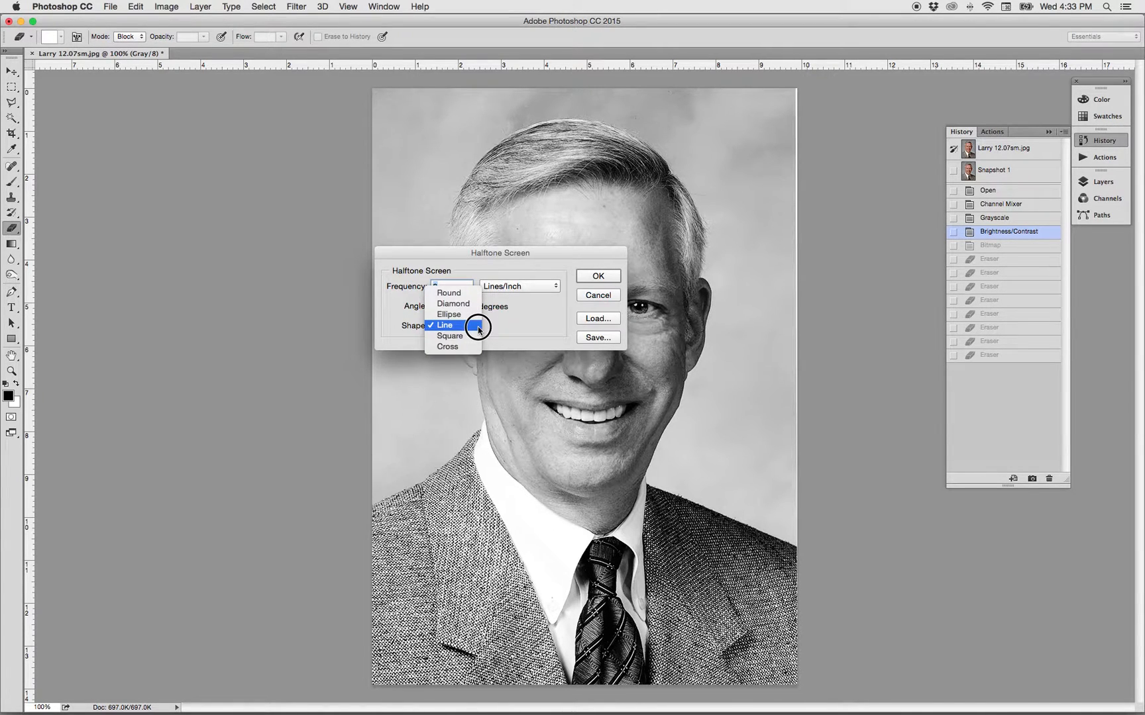
pyautogui.click(474, 336)
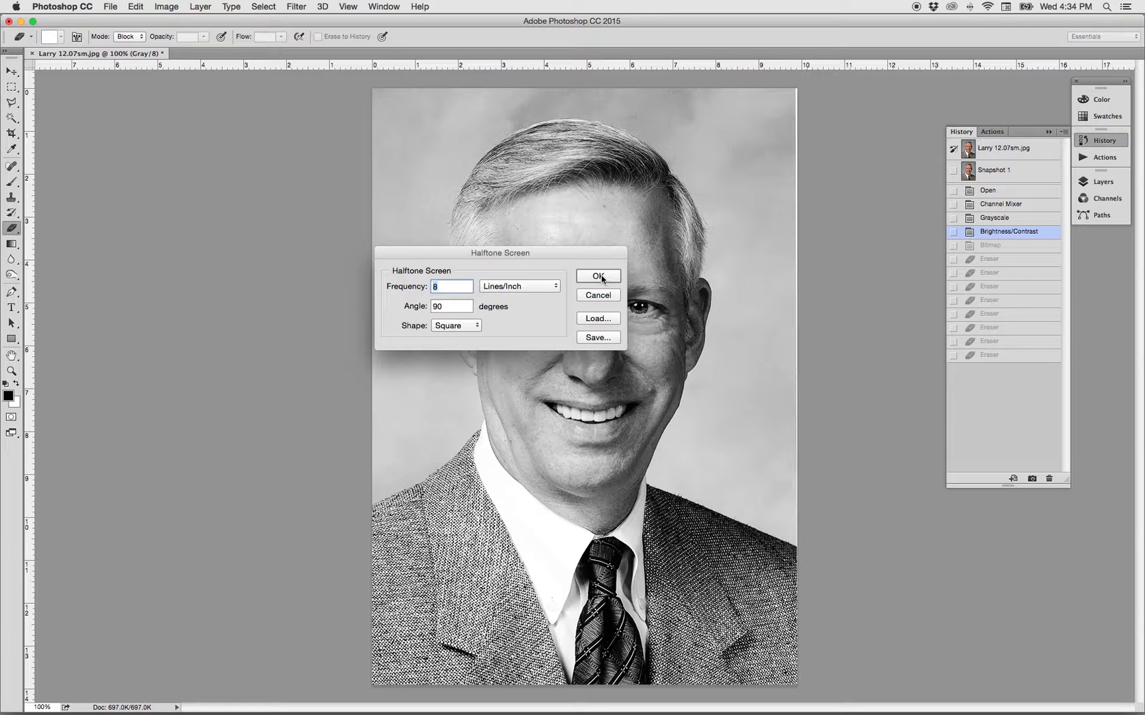
pyautogui.click(601, 277)
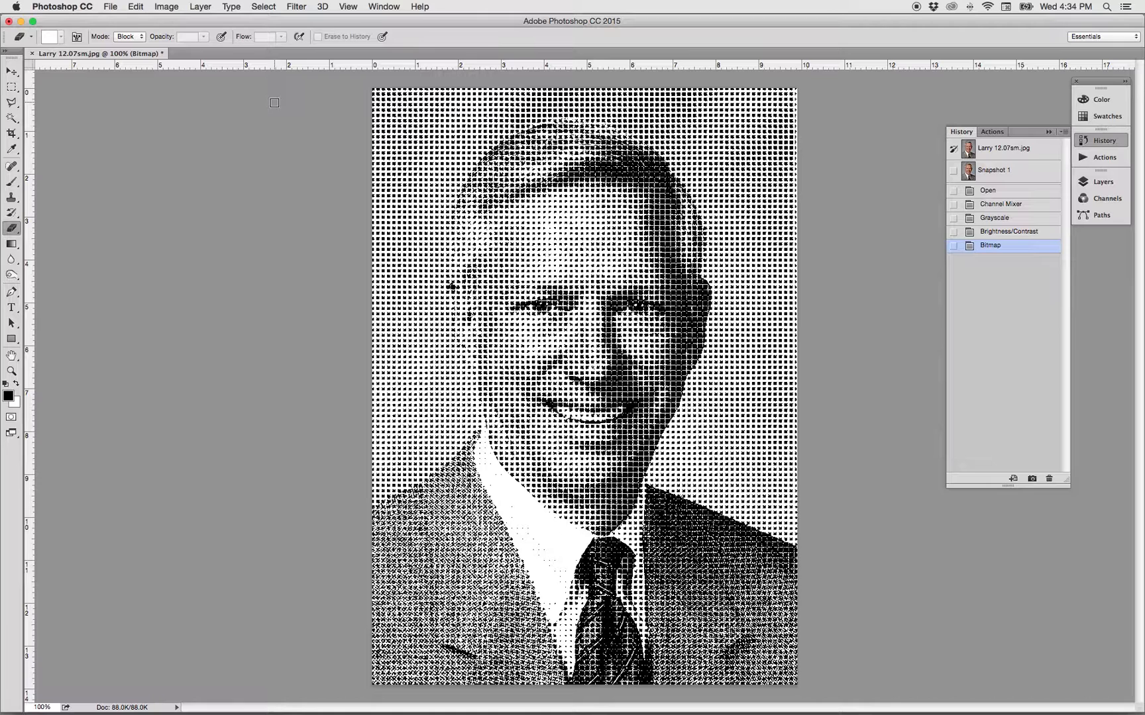
pyautogui.press('super+alt+z')
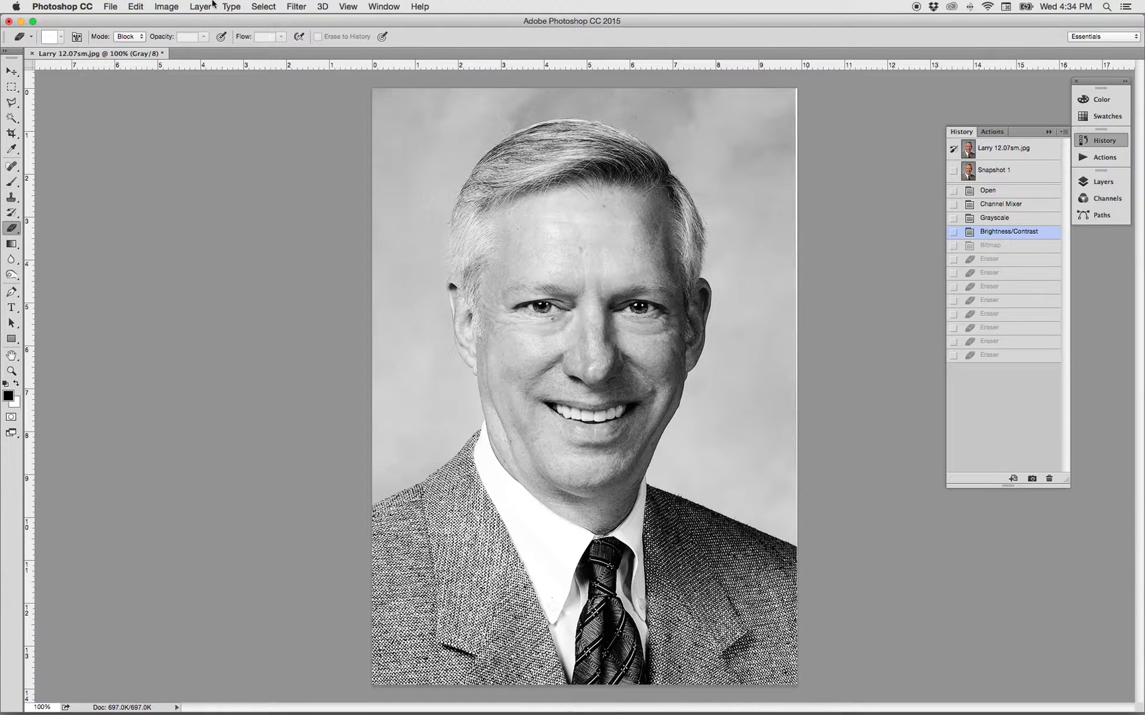
# Convert the portrait to a 72 pixels/inch bitmap using a Cross Halftone Screen at 8 lines/inch and 45 degrees, and undo the conversion.
pyautogui.click(166, 9)
pyautogui.moveTo(174, 20)
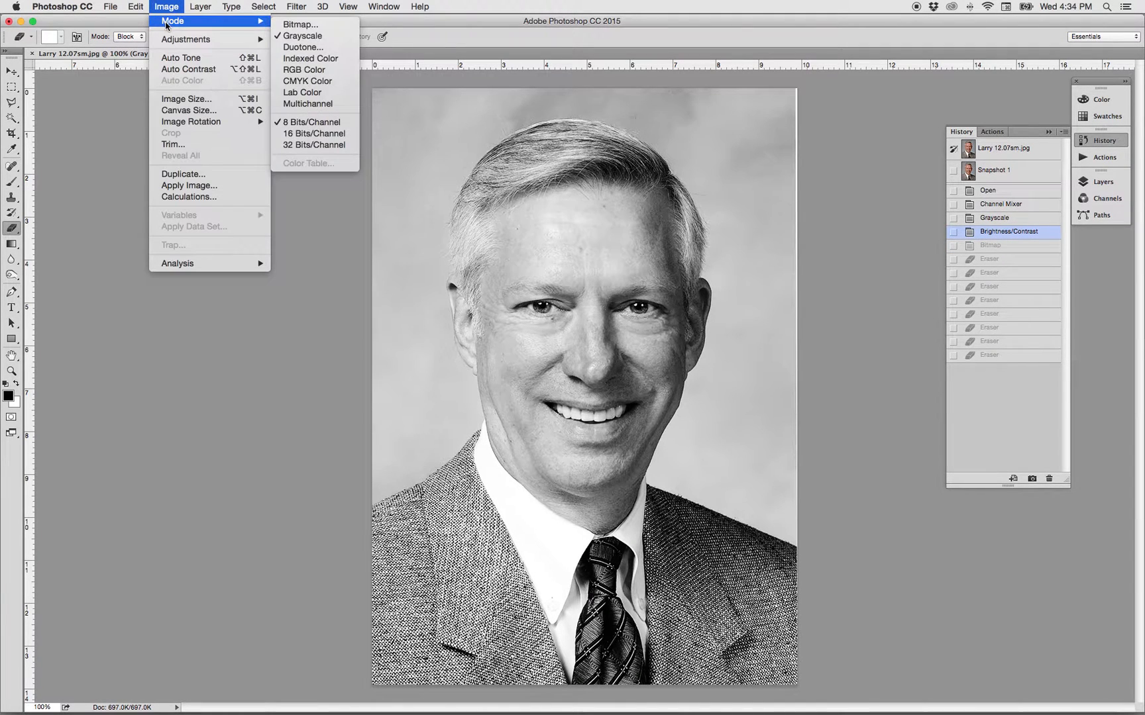
pyautogui.click(305, 26)
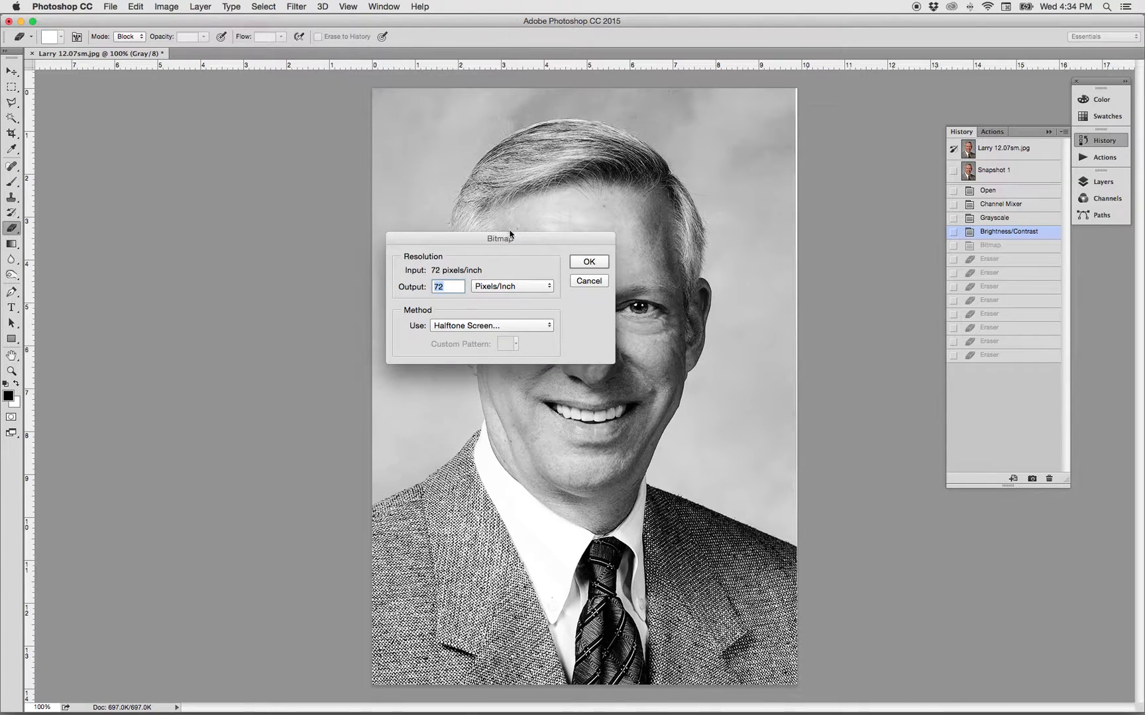
pyautogui.click(589, 262)
pyautogui.click(475, 326)
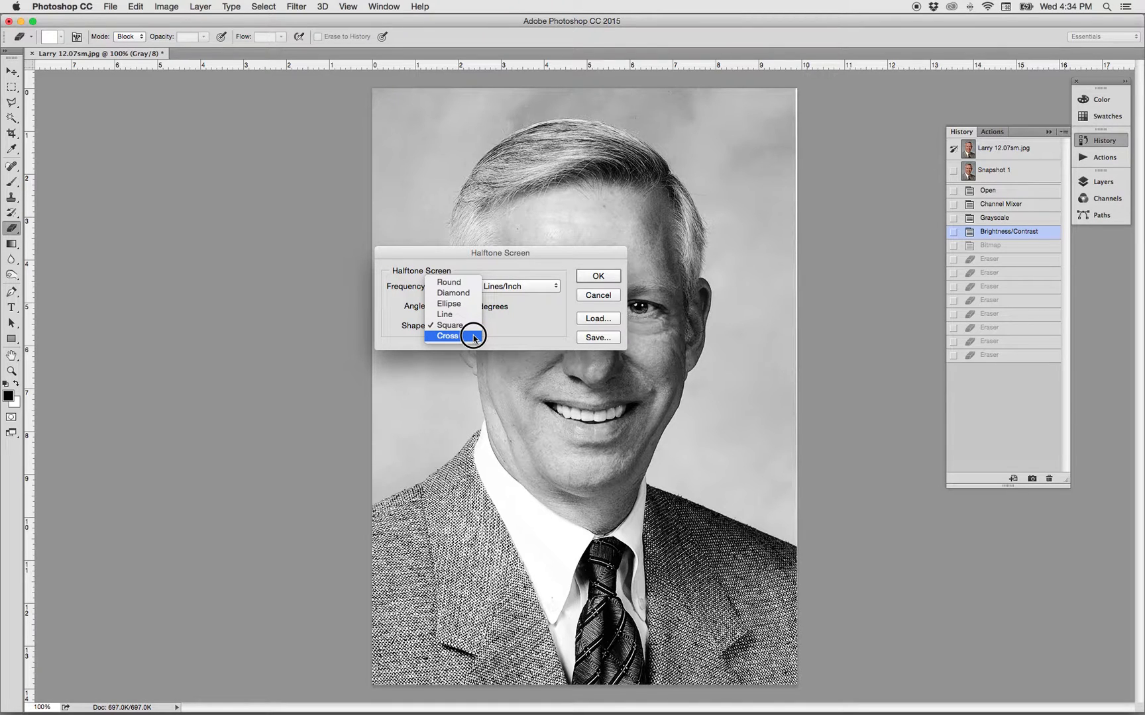
pyautogui.click(474, 336)
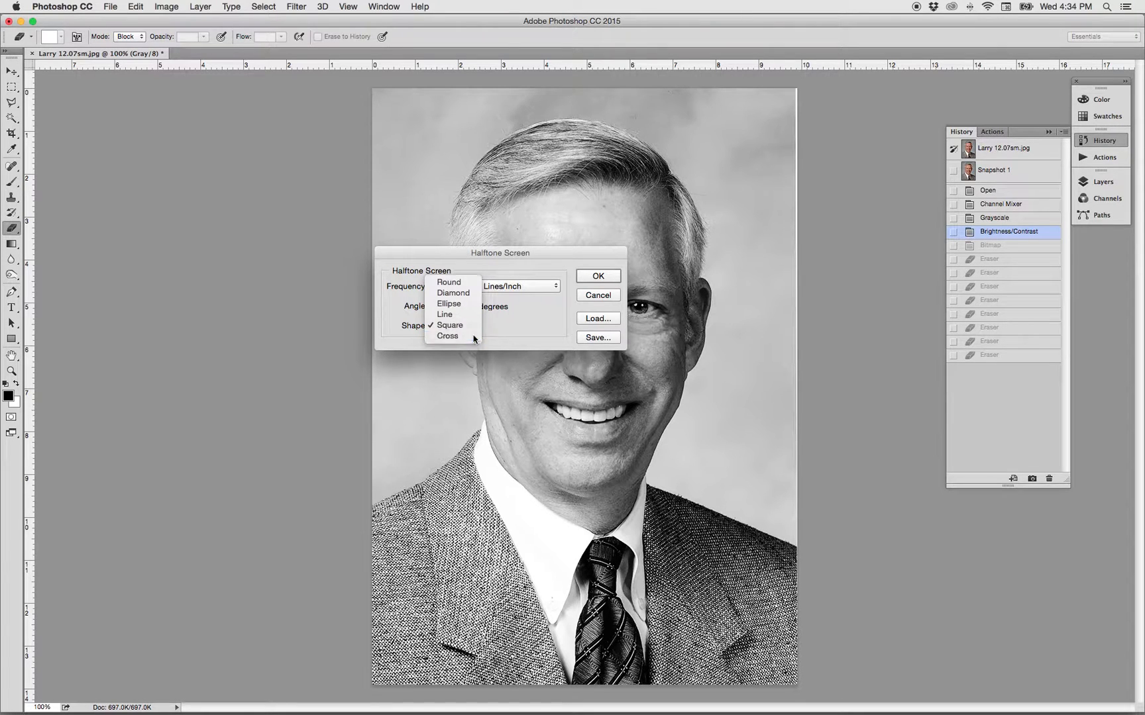
pyautogui.doubleClick(457, 310)
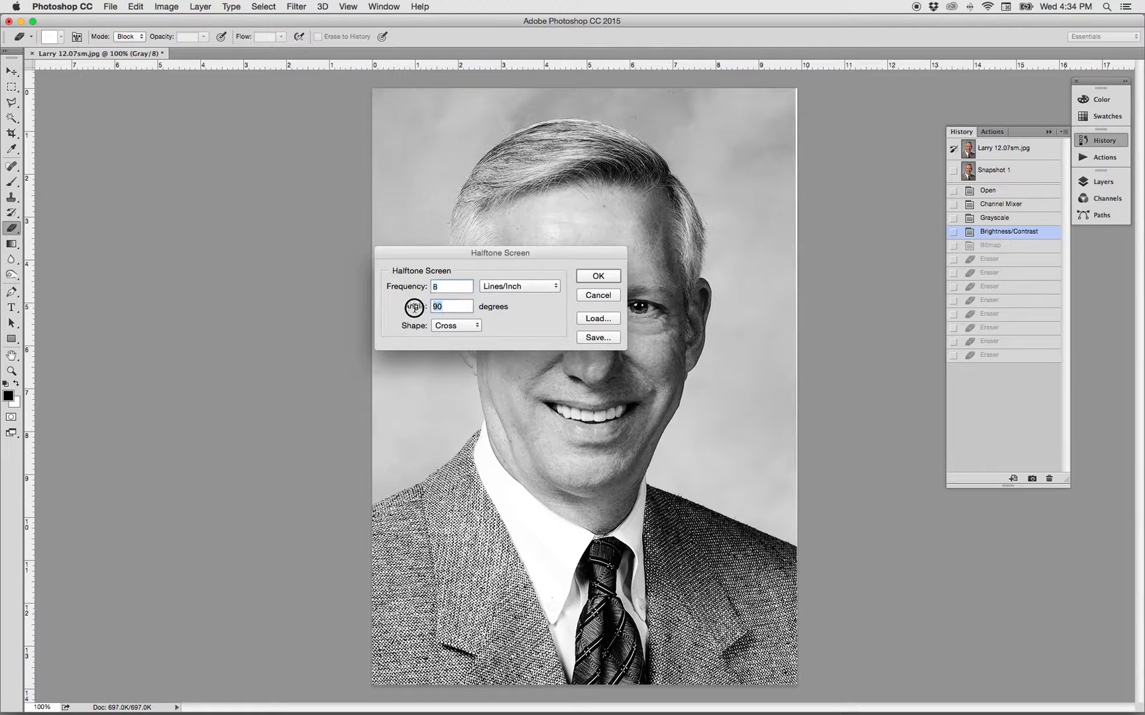
pyautogui.write('45')
pyautogui.click(606, 277)
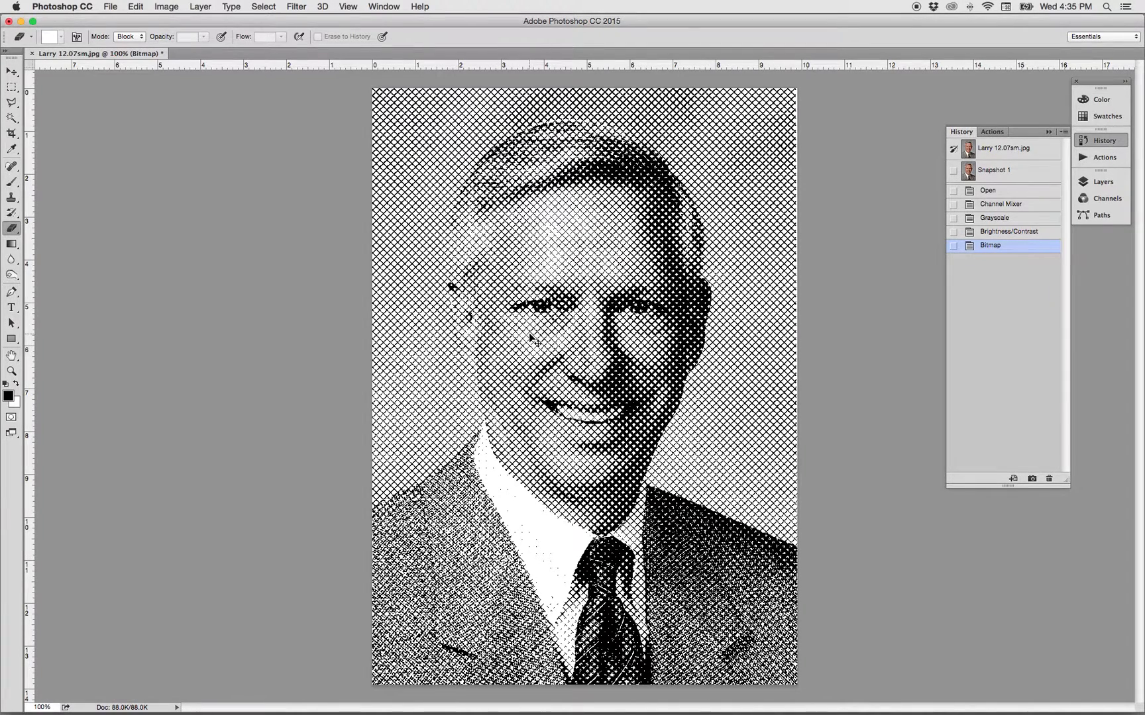
pyautogui.press('super+alt+z')
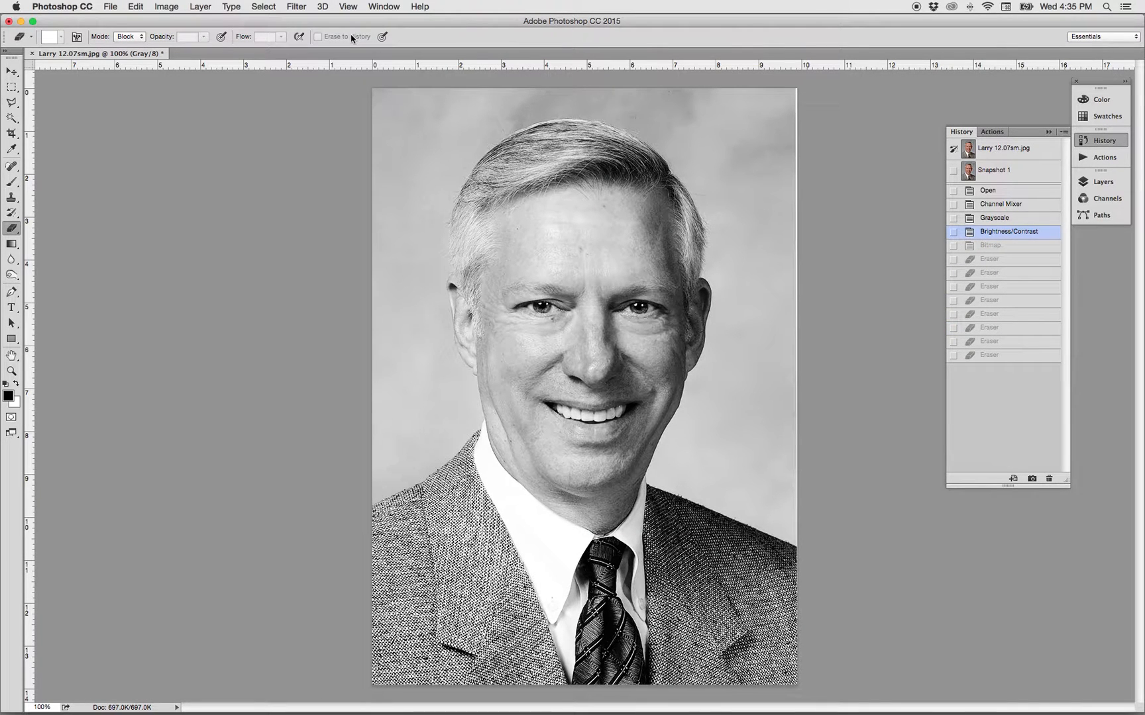
# Convert the portrait to a 72 pixels/inch bitmap using the dotted Custom Pattern, and undo the conversion.
pyautogui.click(169, 7)
pyautogui.moveTo(170, 24)
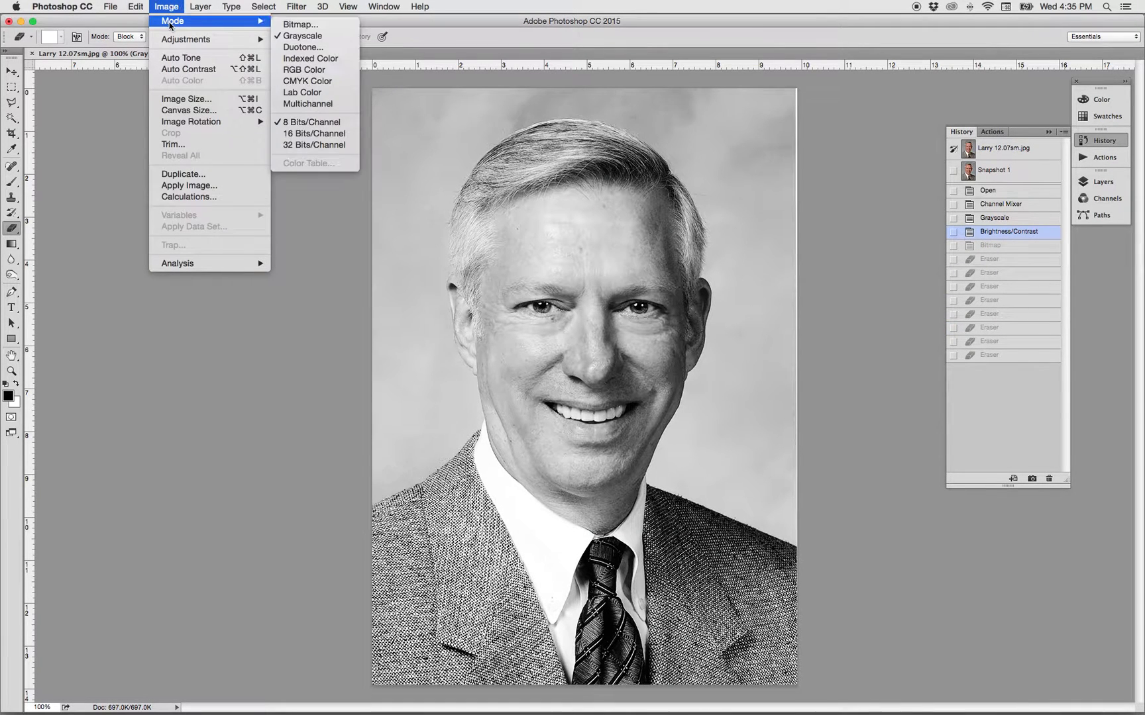
pyautogui.click(302, 25)
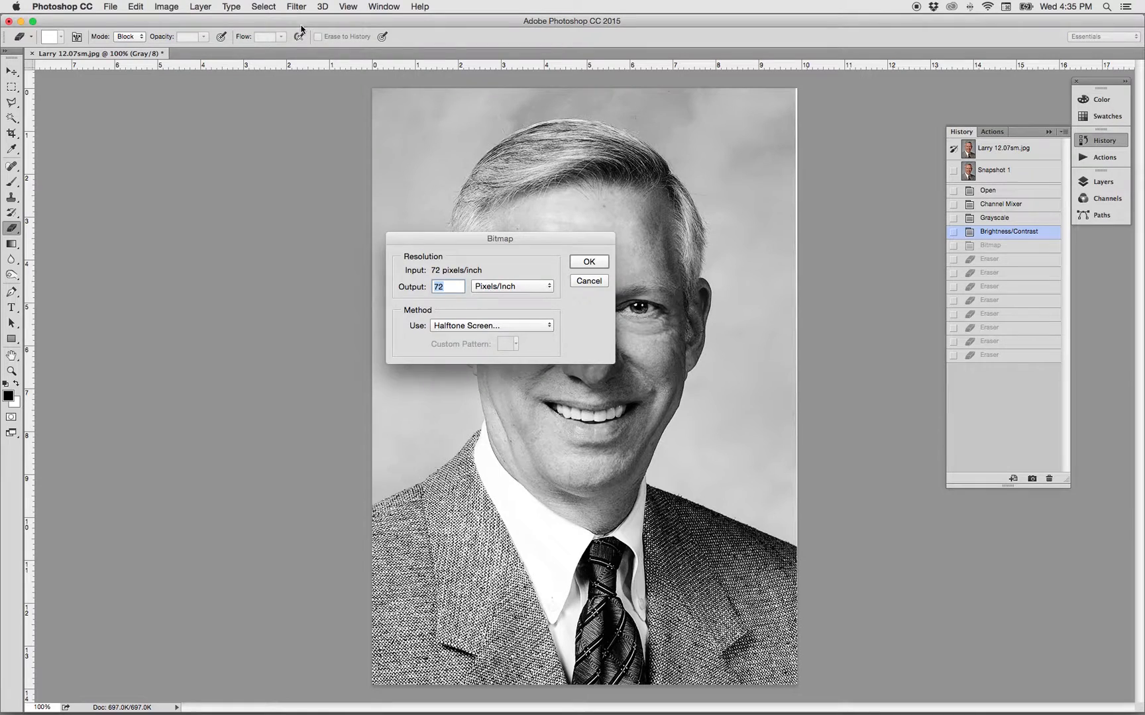
pyautogui.click(549, 328)
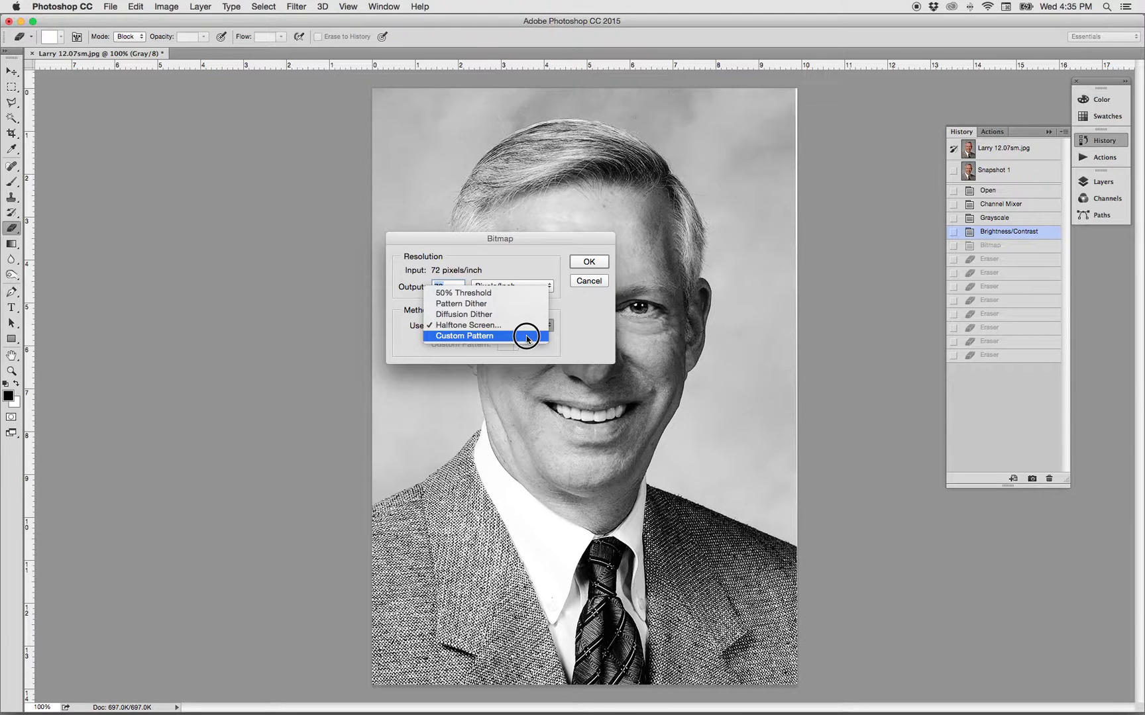
pyautogui.click(527, 337)
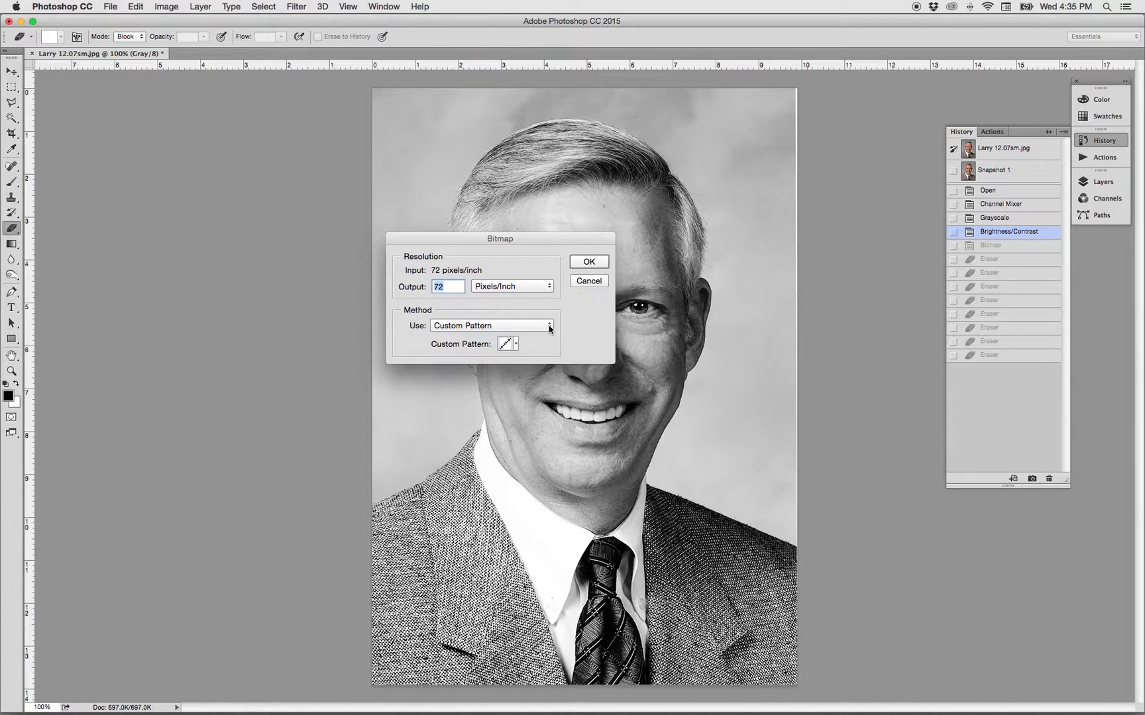
pyautogui.click(517, 346)
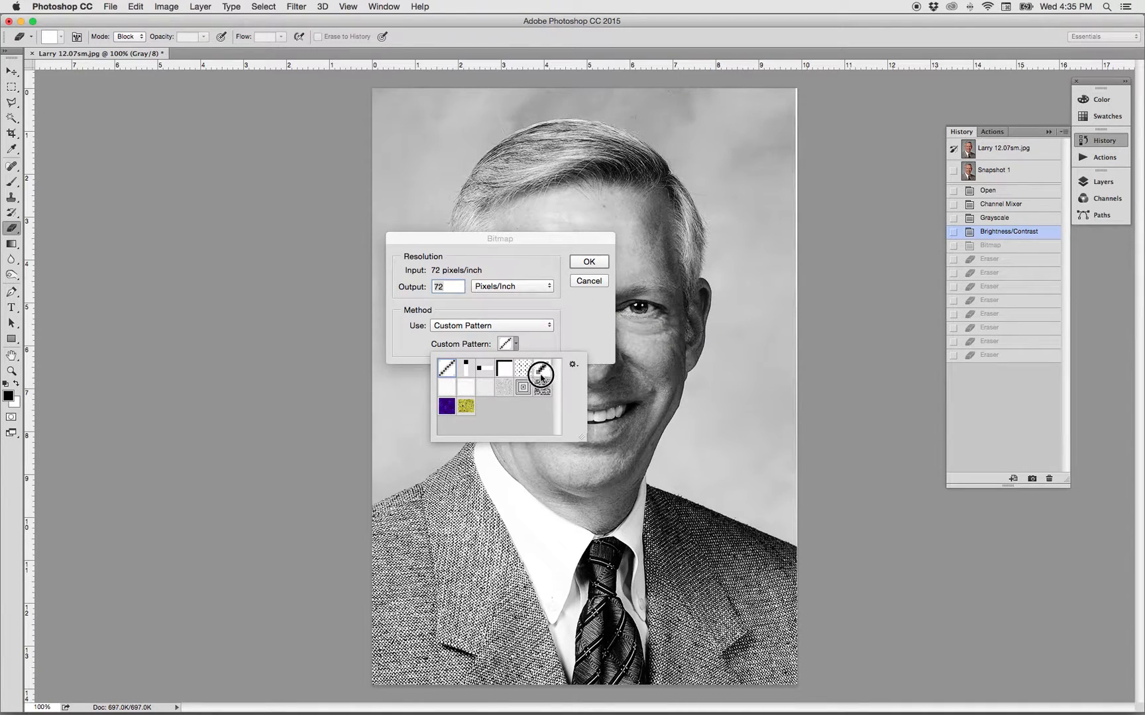
pyautogui.doubleClick(524, 369)
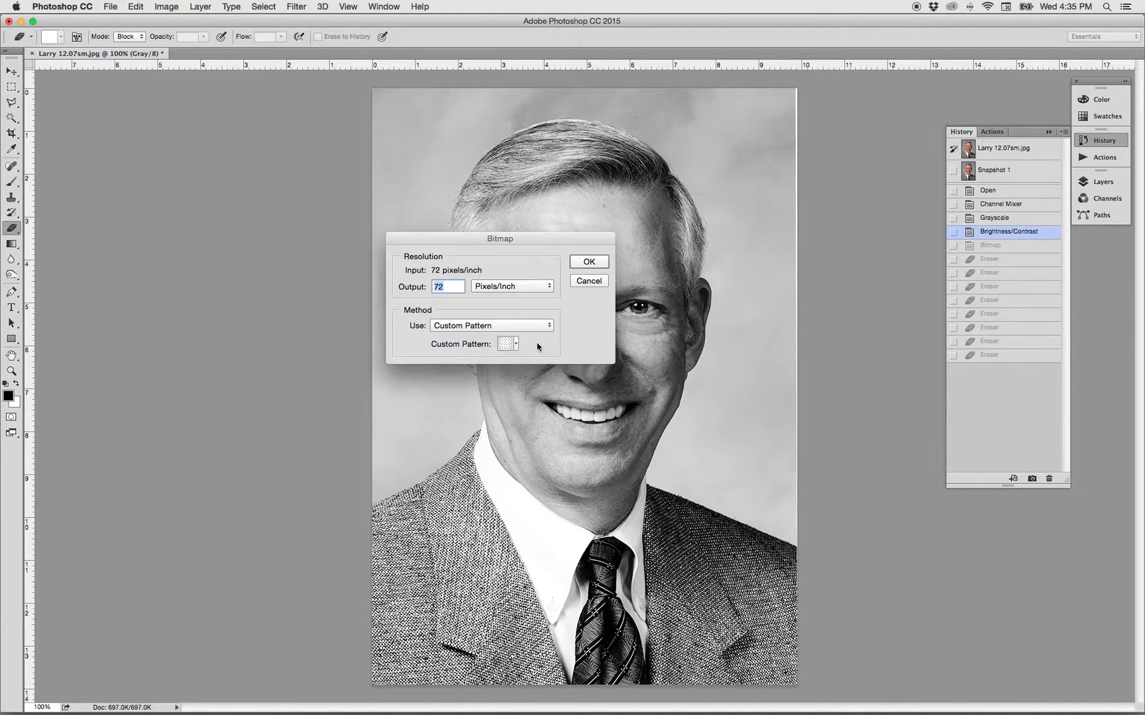
pyautogui.click(587, 263)
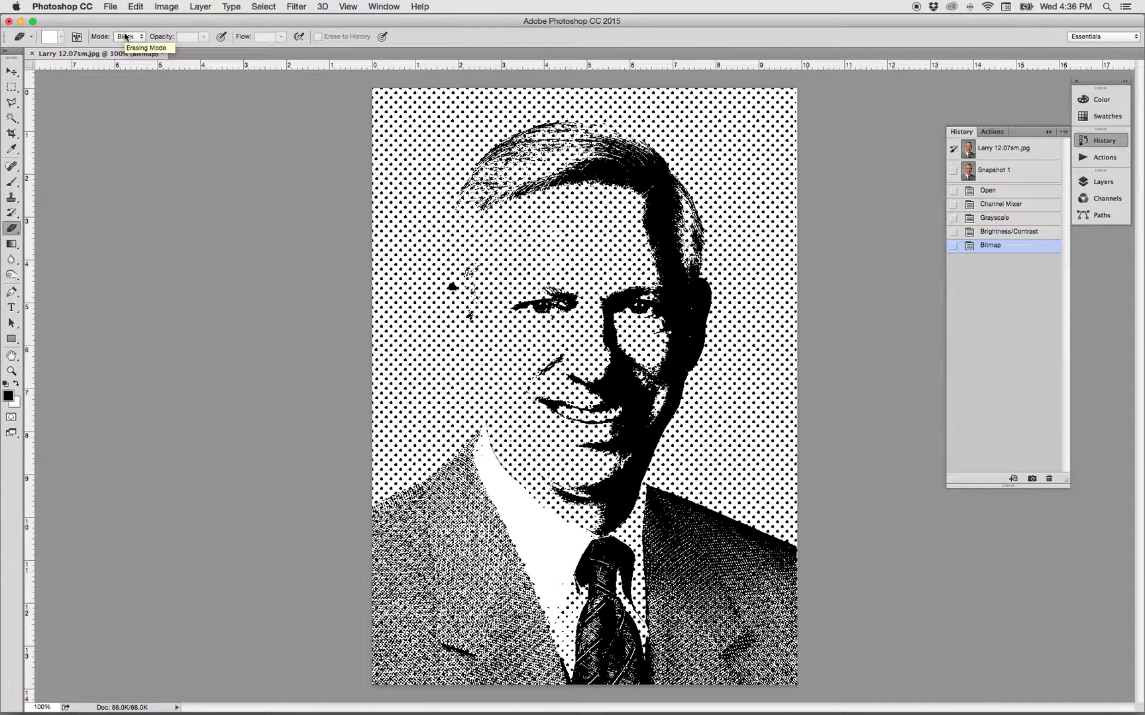
pyautogui.press('super+alt+z')
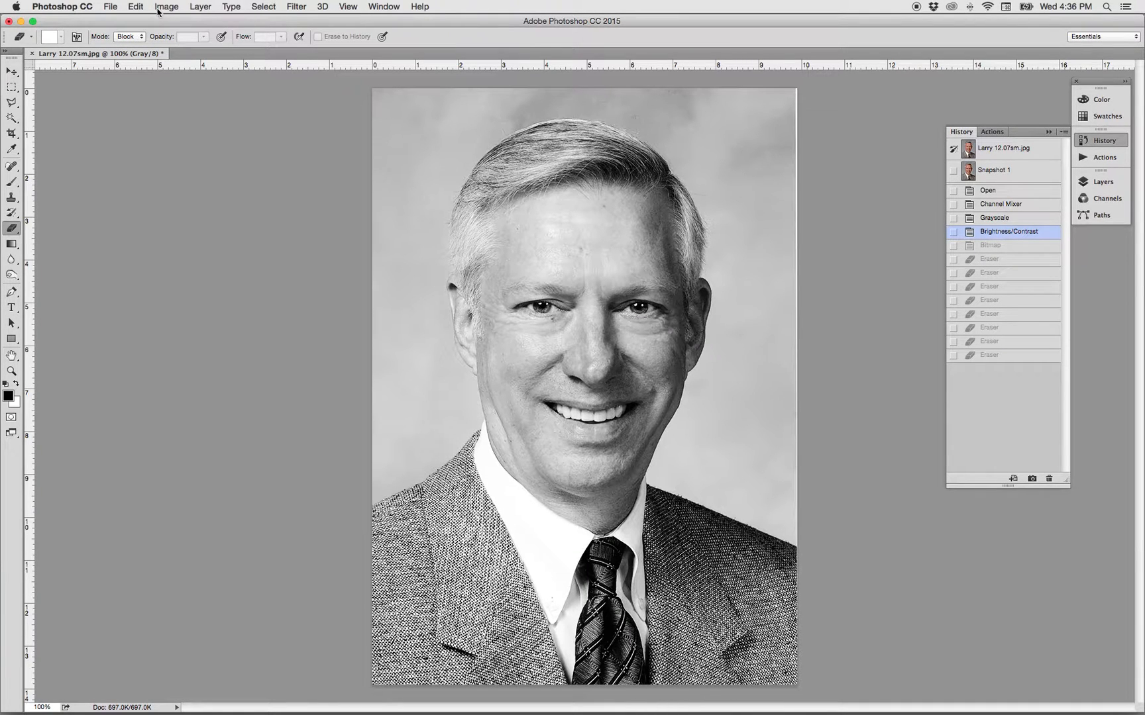
# Convert the portrait to a 72 pixels/inch bitmap using the thin diagonal line Custom Pattern.
pyautogui.click(165, 8)
pyautogui.moveTo(164, 22)
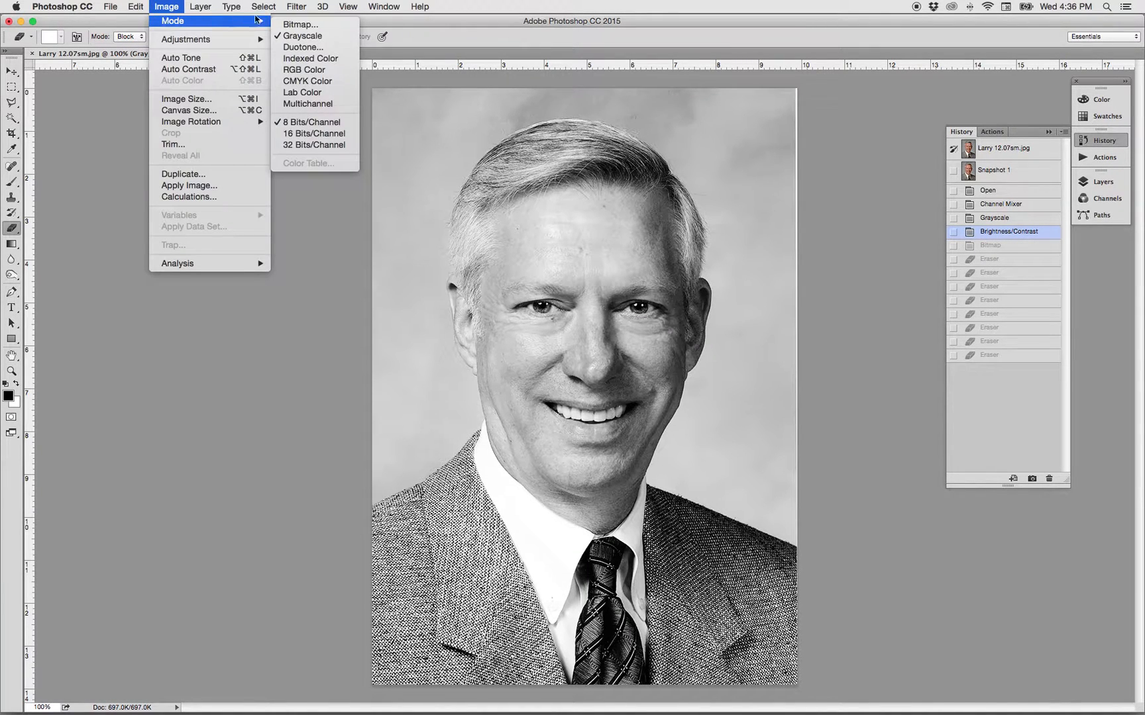
pyautogui.click(293, 25)
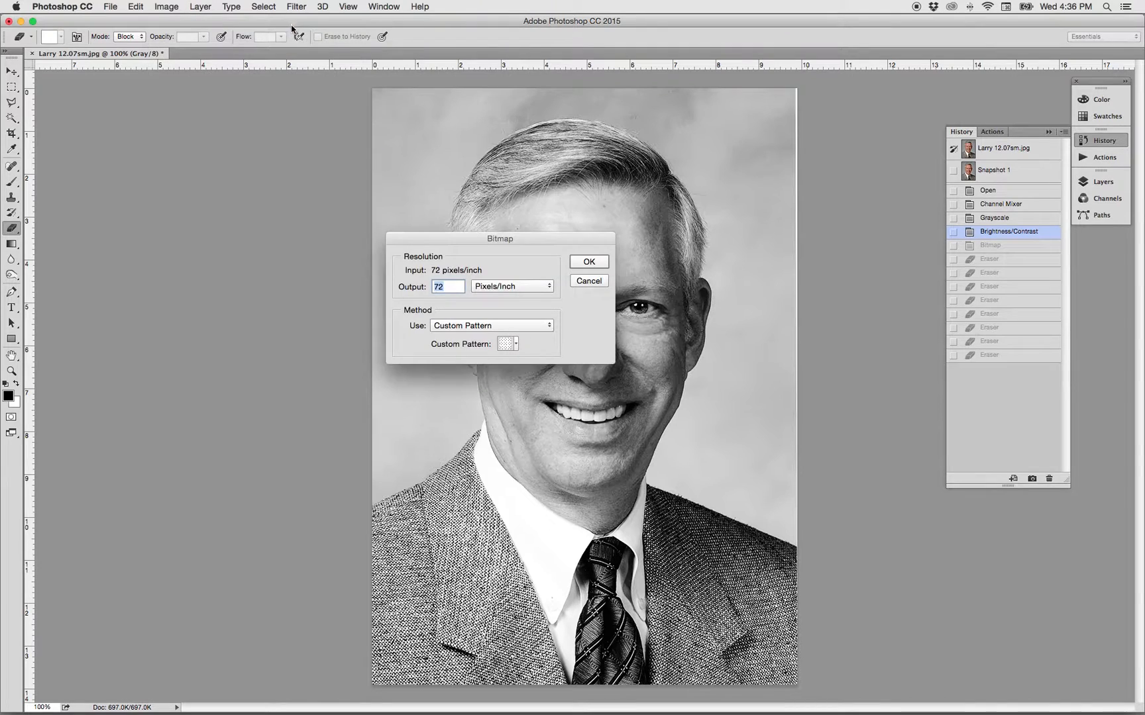
pyautogui.click(516, 343)
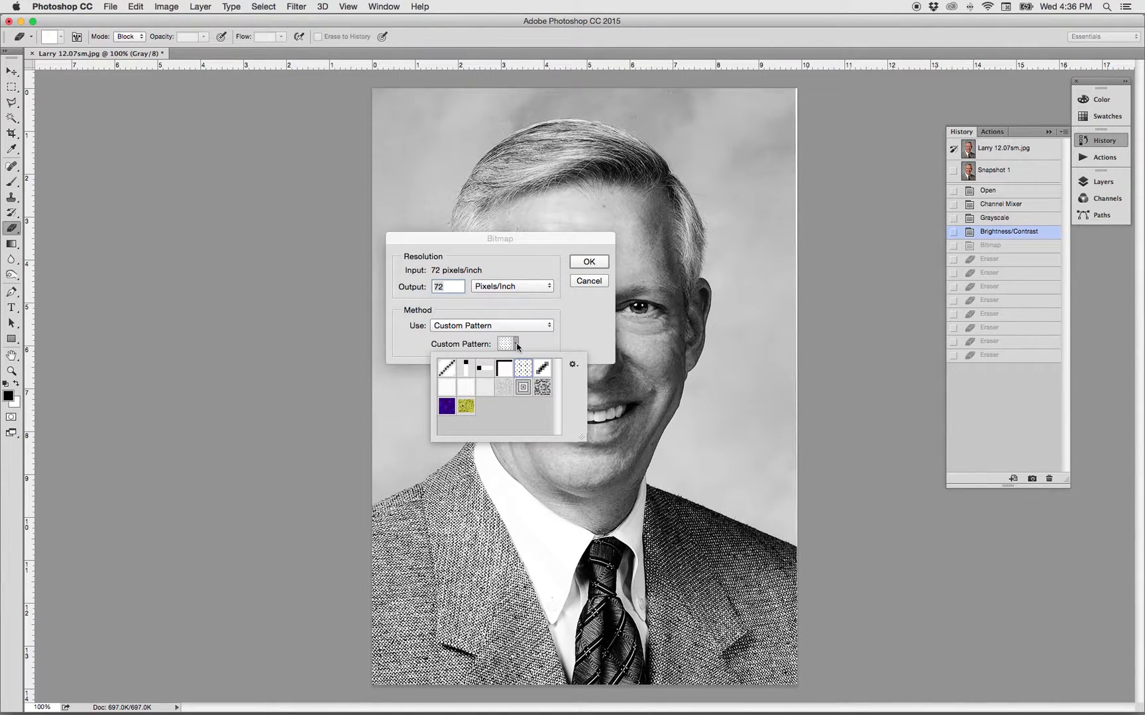
pyautogui.click(447, 369)
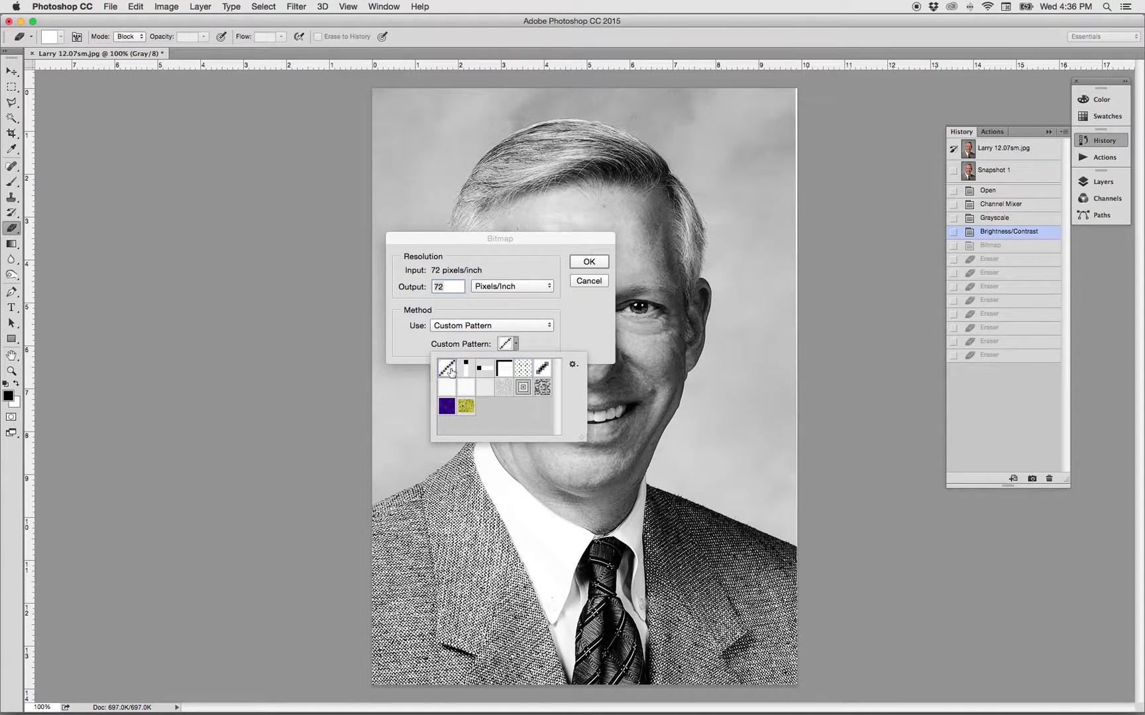
pyautogui.click(589, 262)
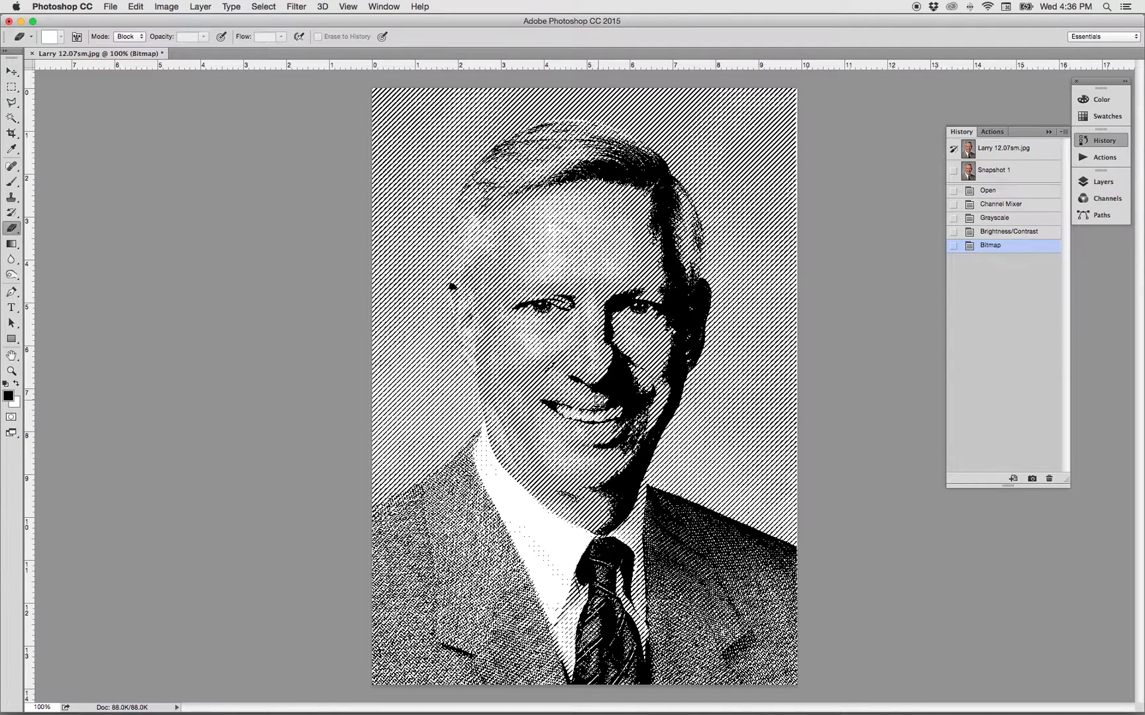